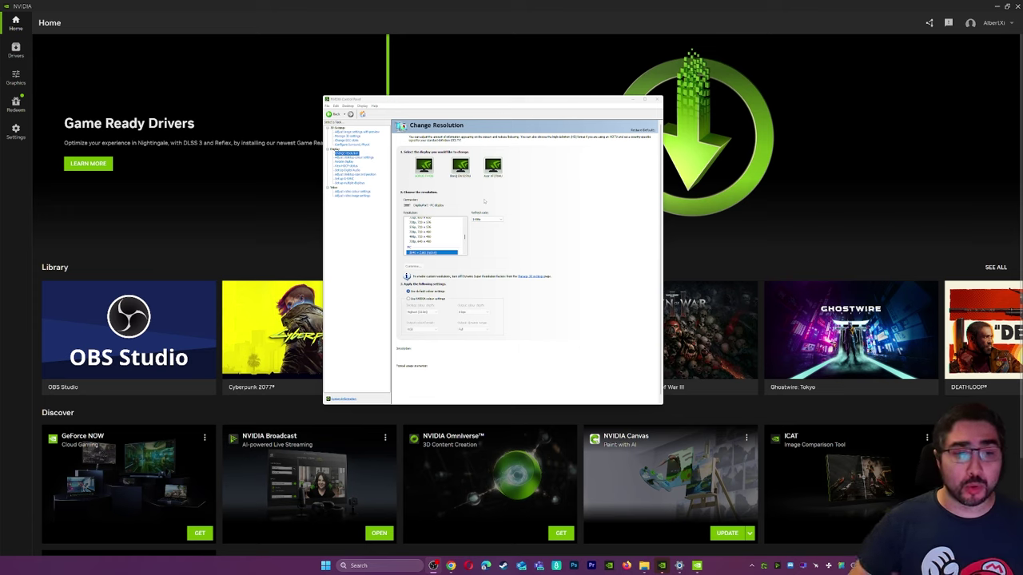
# Step: Review the Control Panel's image preview and global 3D settings, including the Virtual Reality variable rate super sampling options
pyautogui.moveTo(451, 100); pyautogui.dragTo(472, 108)
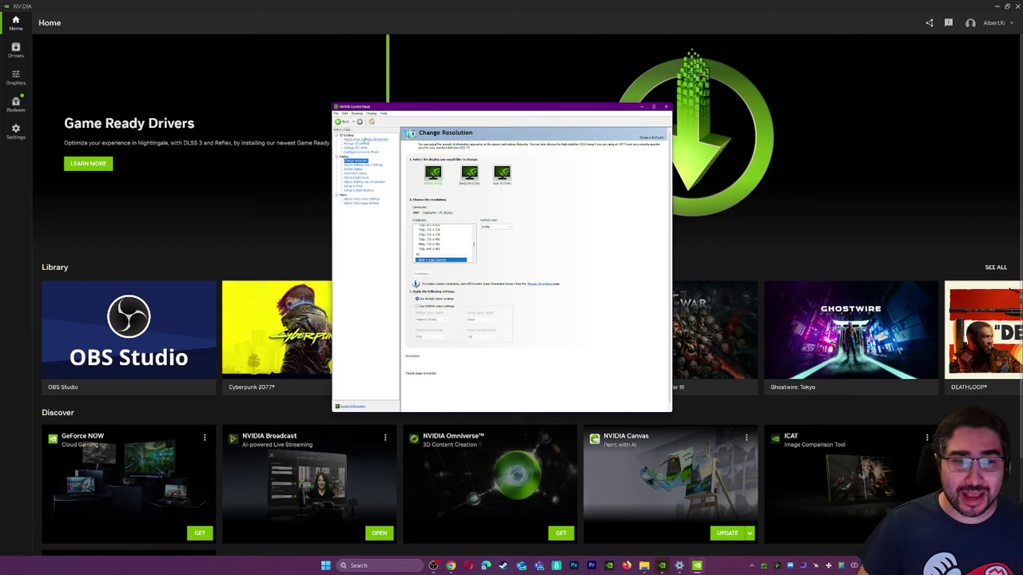
pyautogui.click(364, 140)
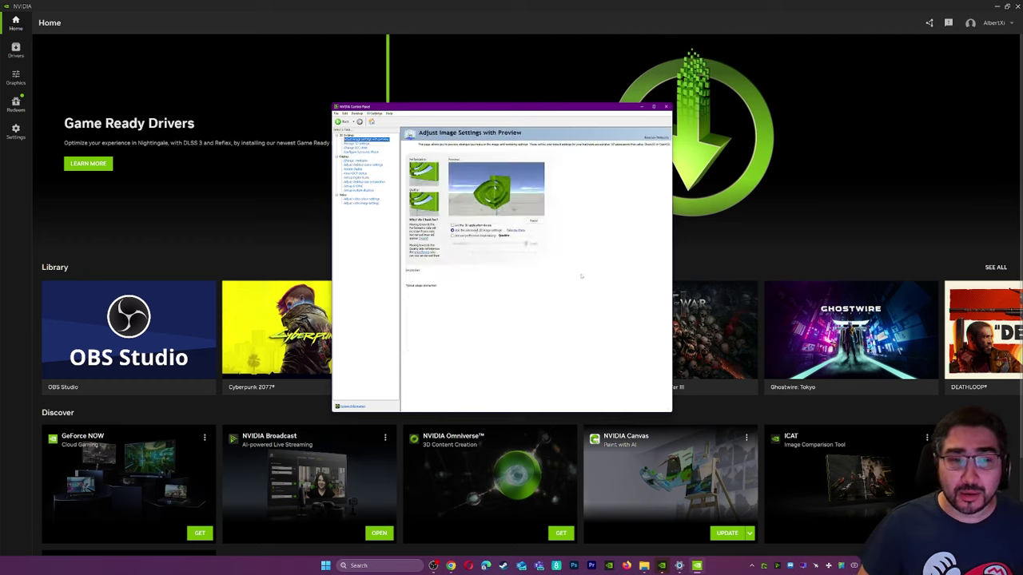
pyautogui.click(356, 144)
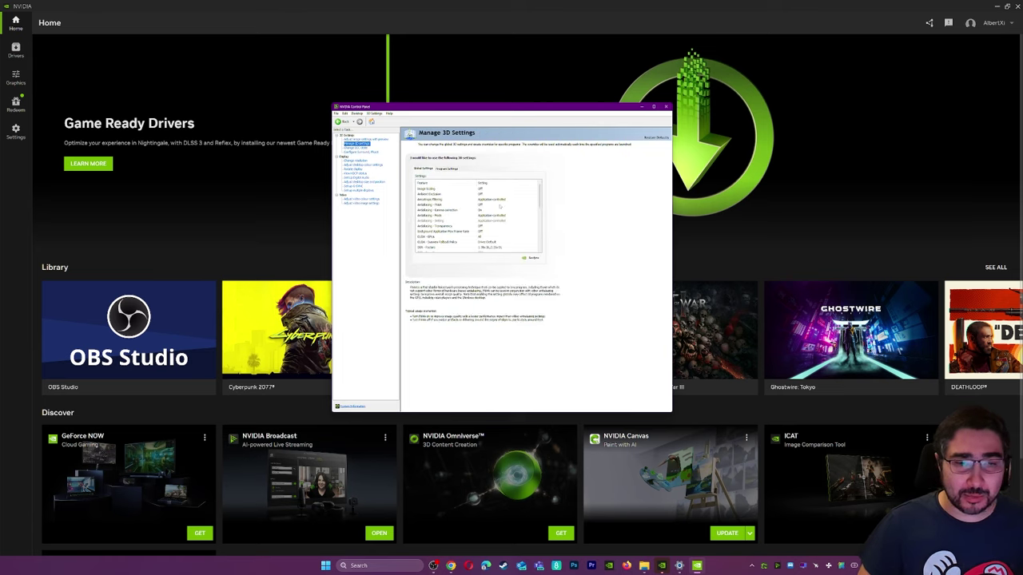
pyautogui.scroll(-6, 477, 214)
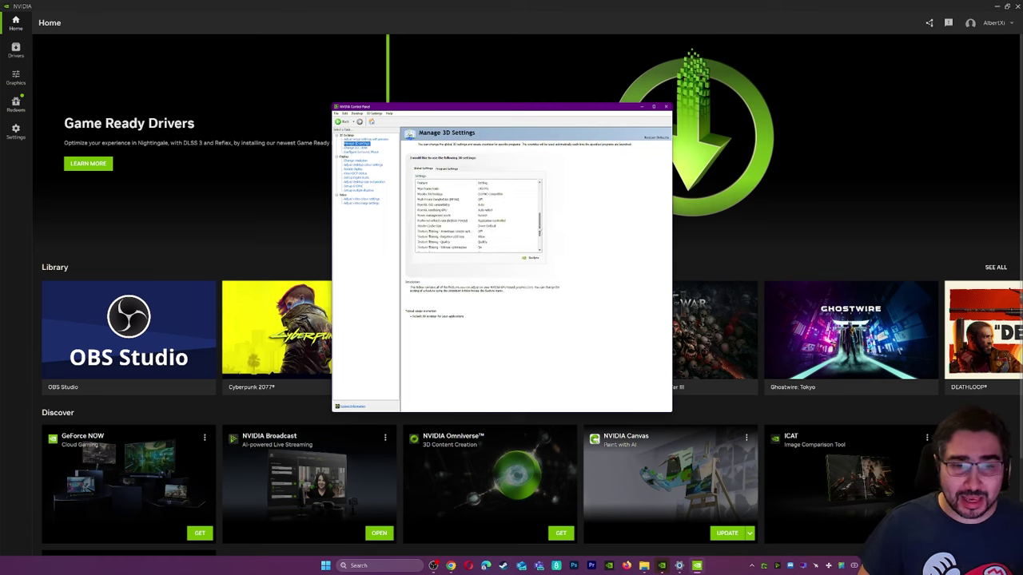
pyautogui.click(480, 243)
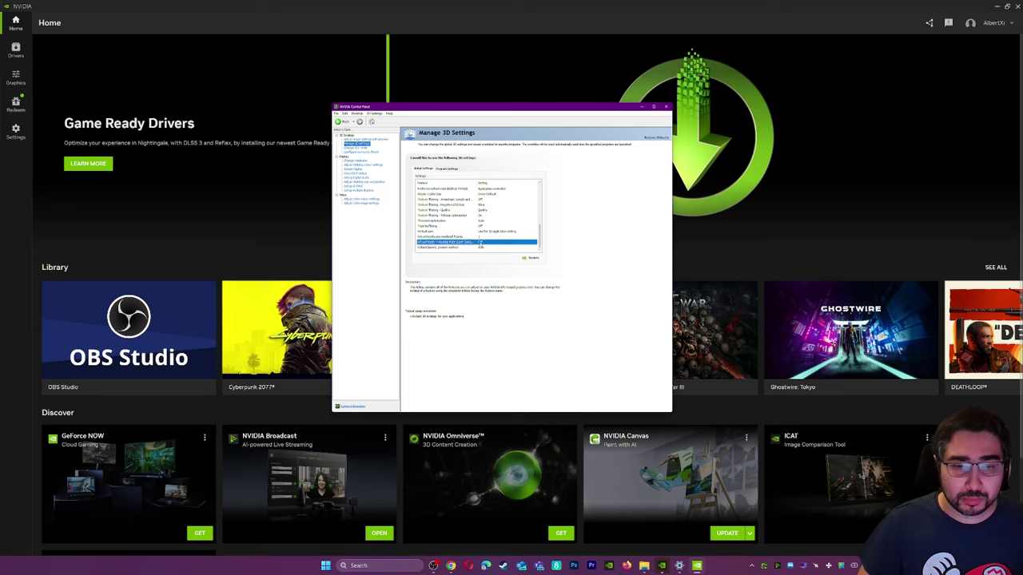
pyautogui.click(529, 244)
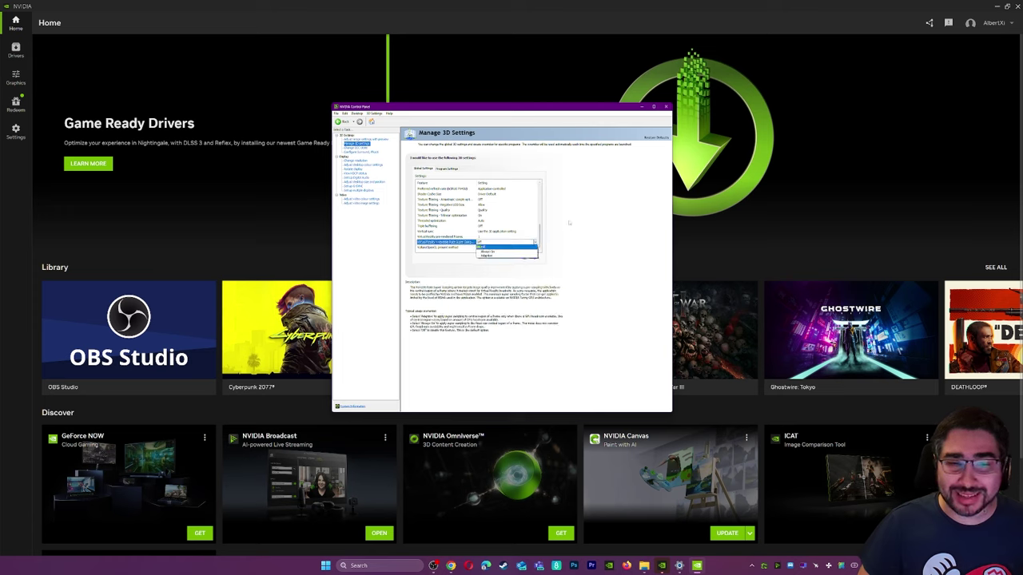
pyautogui.click(507, 246)
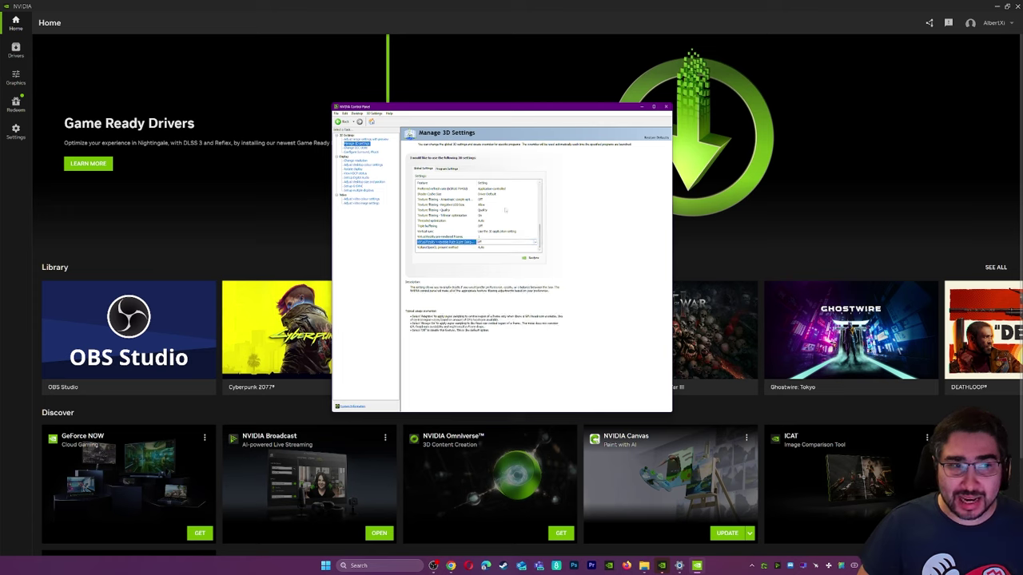
# Step: View the resolution, G-SYNC, video colour and video image settings pages, and minimize the Control Panel window
pyautogui.click(357, 161)
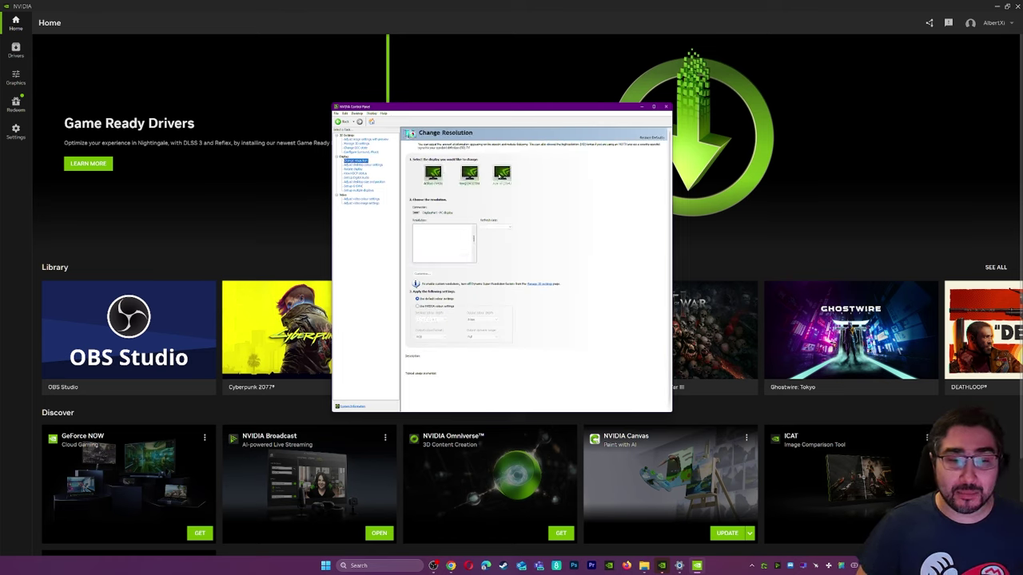
pyautogui.click(356, 186)
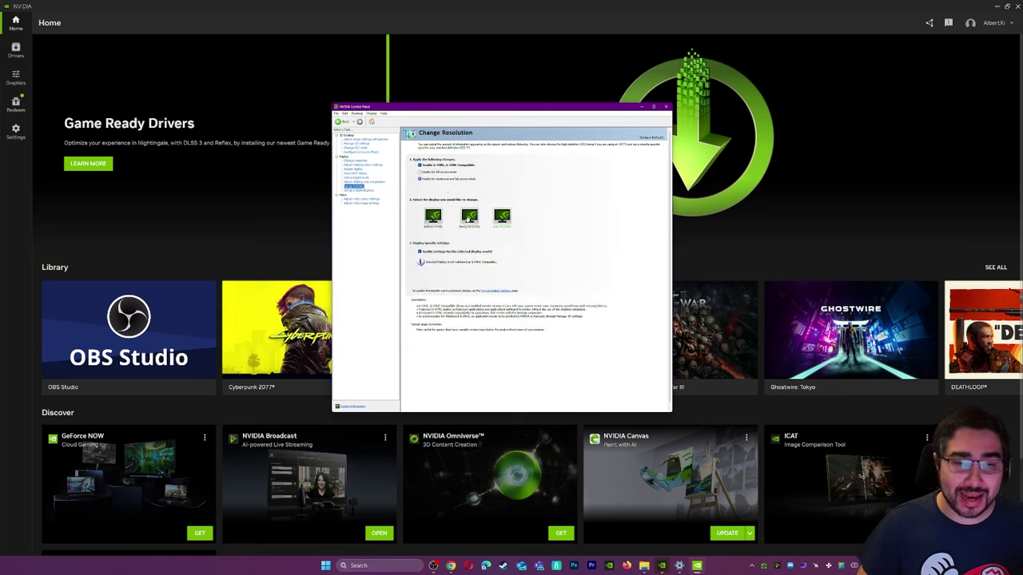
pyautogui.click(360, 200)
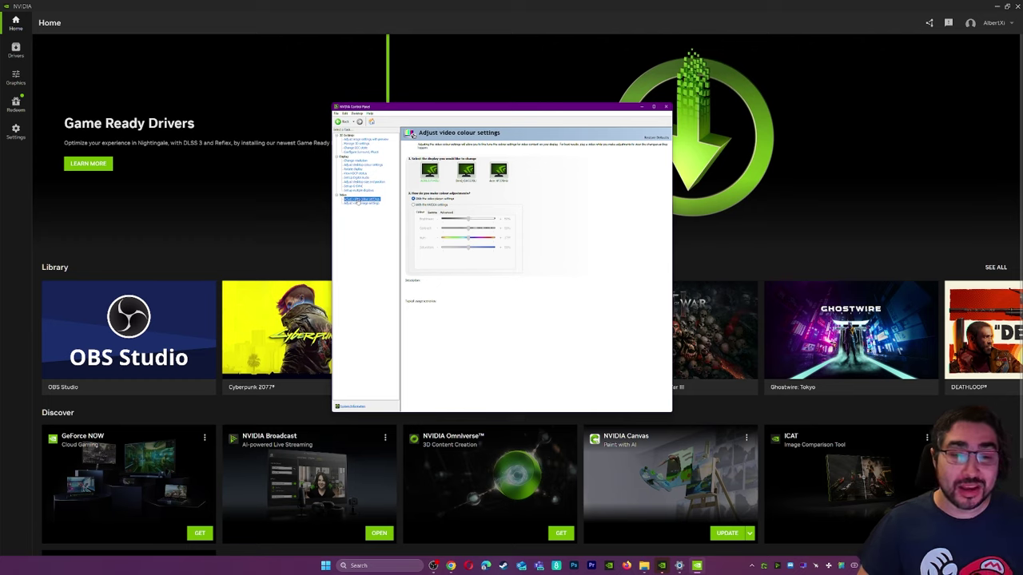
pyautogui.press('Down')
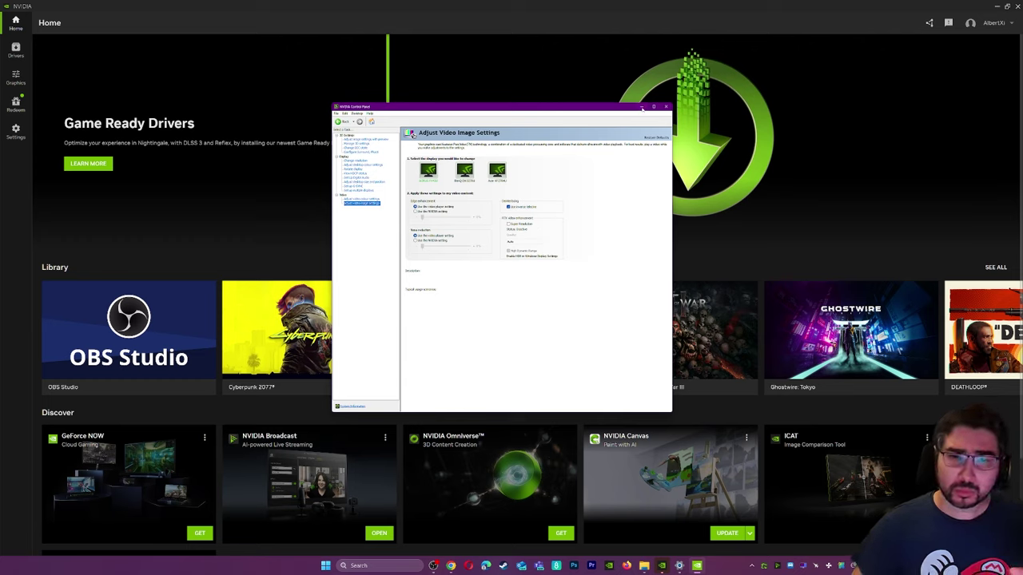
pyautogui.moveTo(539, 111); pyautogui.dragTo(536, 144)
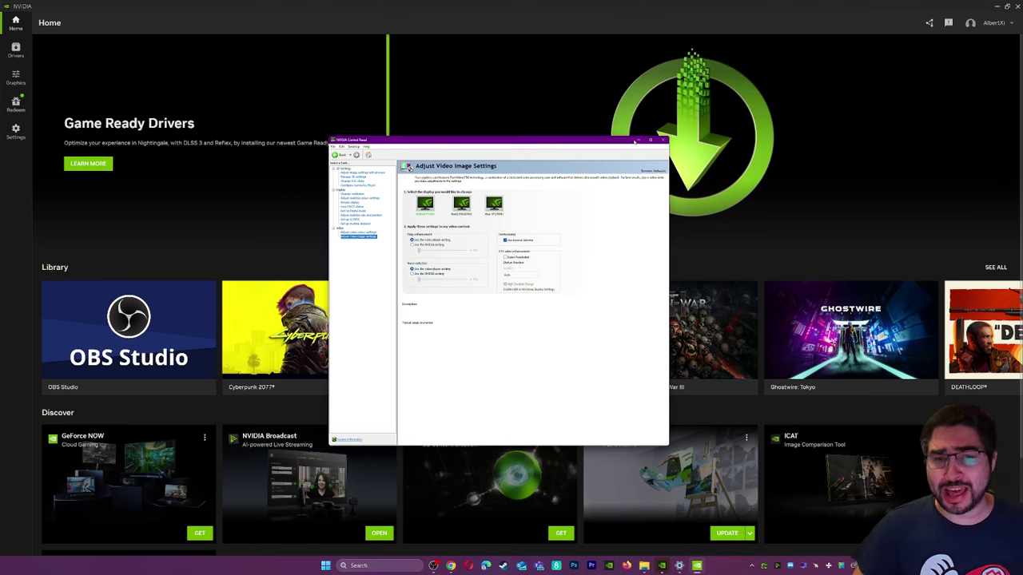
pyautogui.click(637, 140)
pyautogui.moveTo(467, 318)
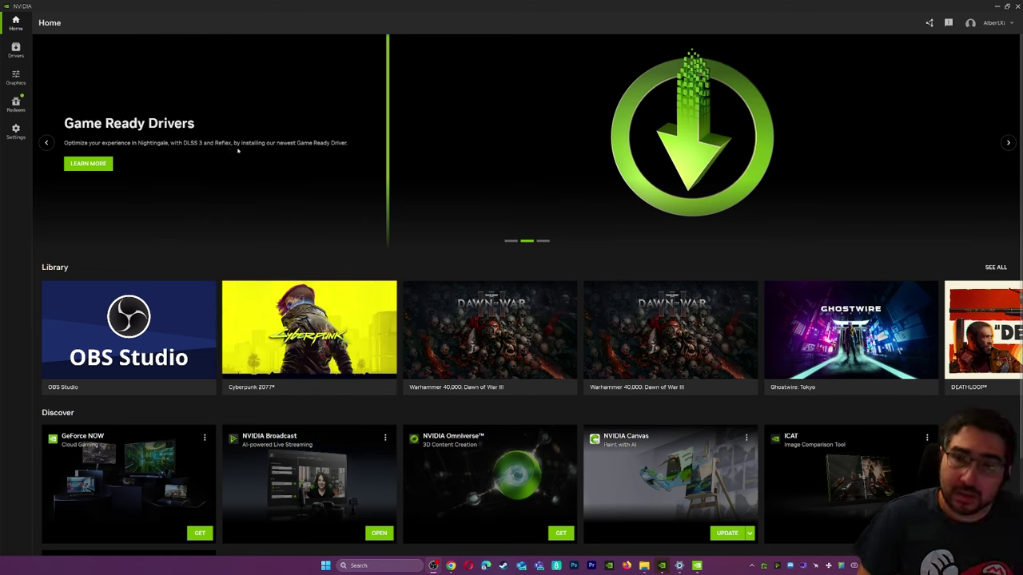
# Step: Browse through the featured banners on the NVIDIA app's home page, going forward and back
pyautogui.click(1008, 142)
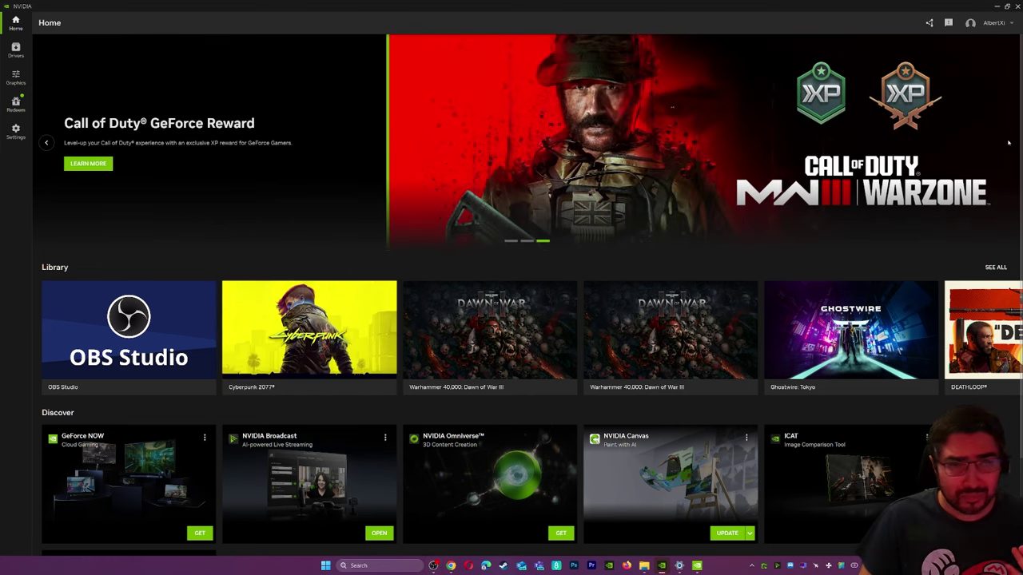
pyautogui.click(46, 143)
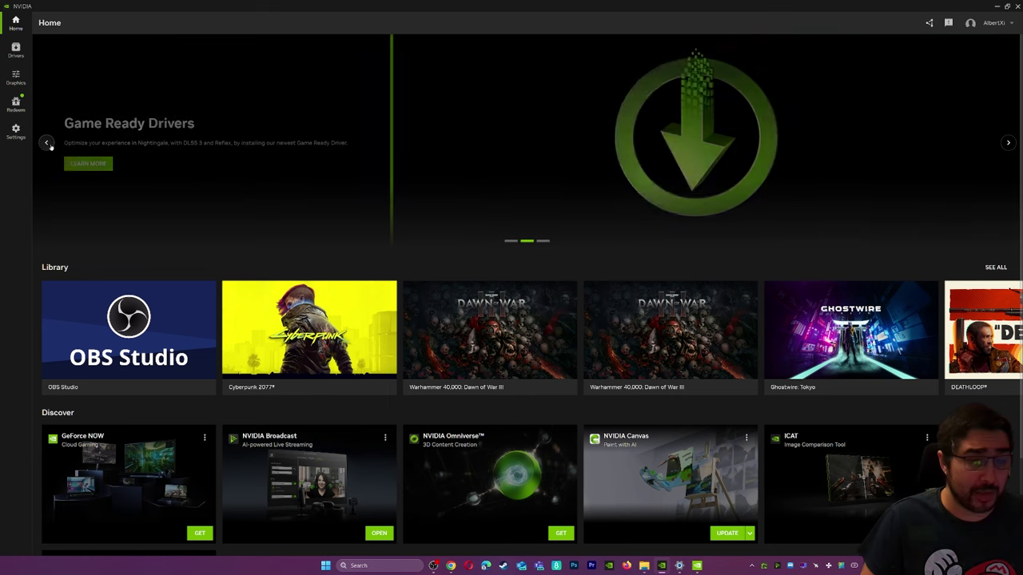
pyautogui.click(46, 142)
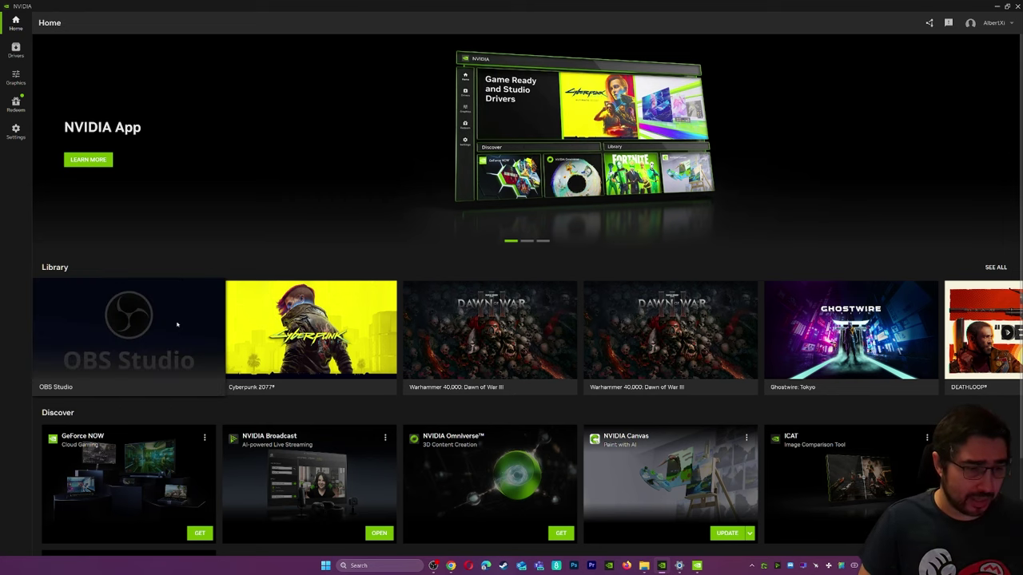
# Step: Browse the whole game library row on the home page and open the settings for Cyberpunk 2077
pyautogui.click(1009, 334)
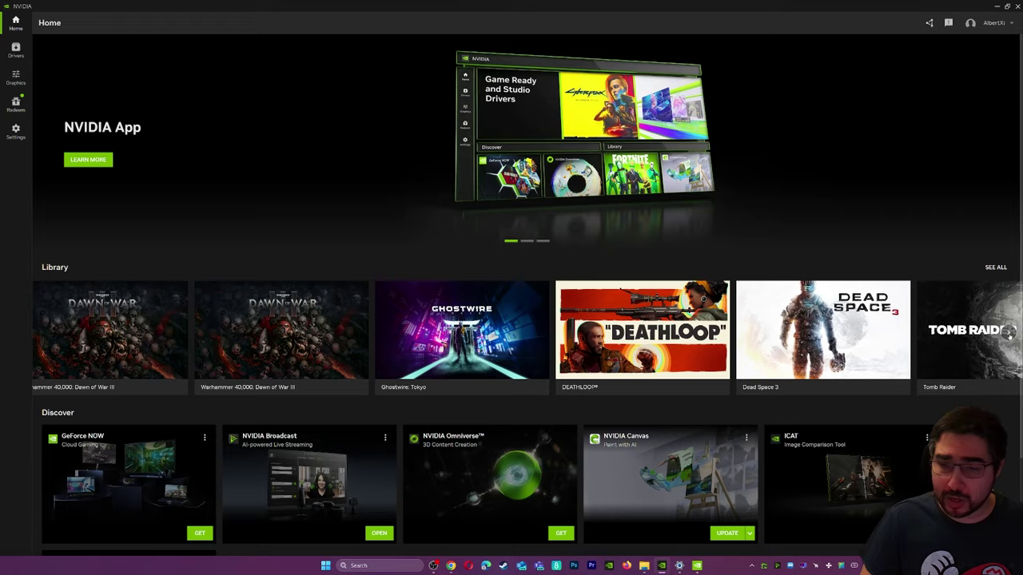
pyautogui.click(1008, 334)
pyautogui.click(1008, 334)
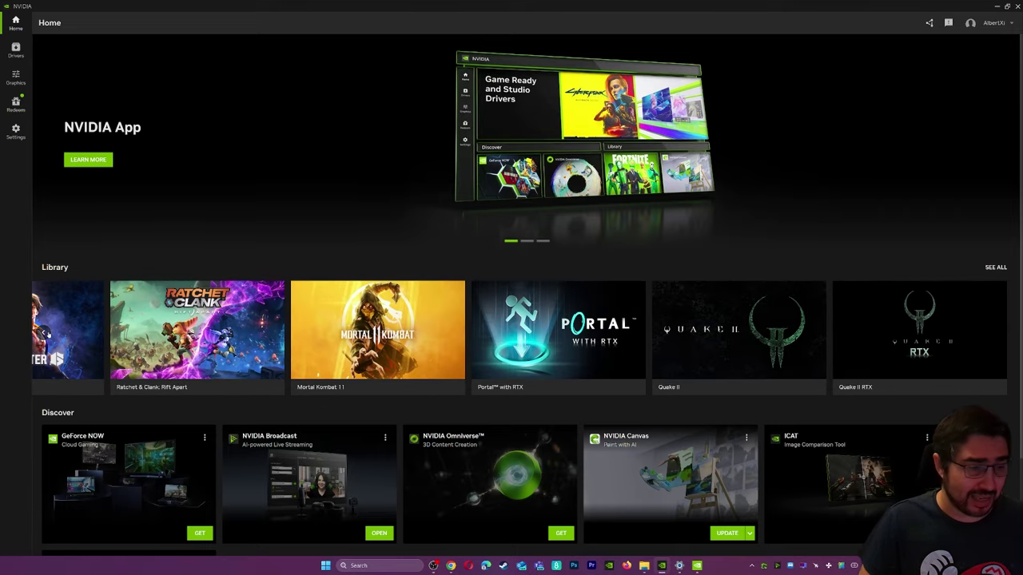
pyautogui.click(42, 332)
pyautogui.click(42, 333)
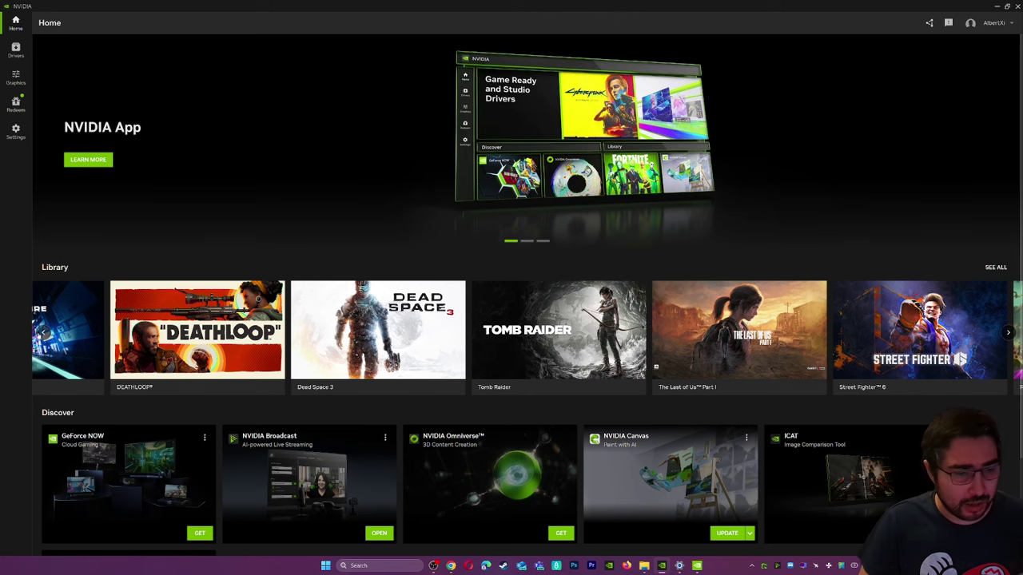
pyautogui.click(42, 334)
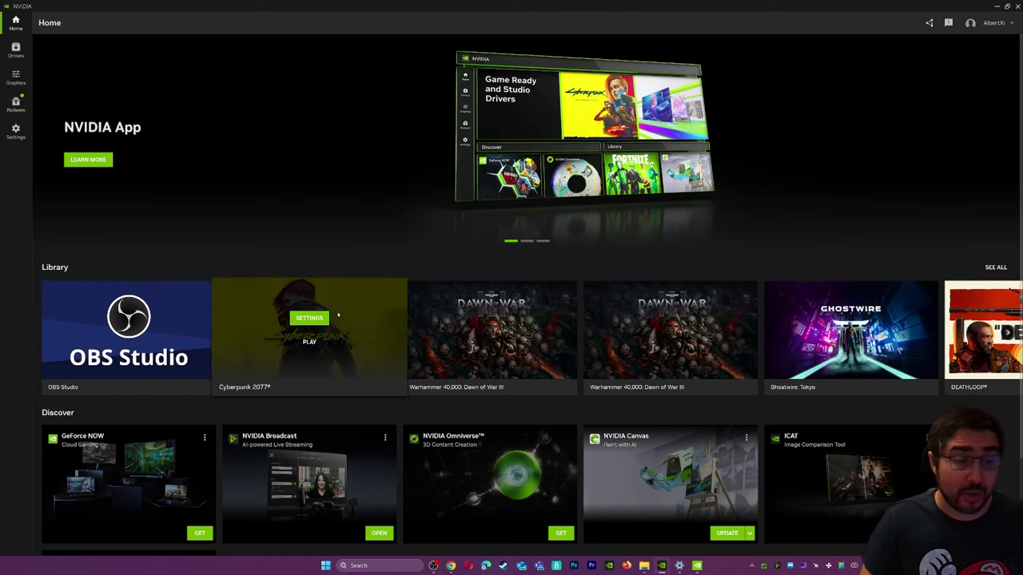
pyautogui.click(309, 317)
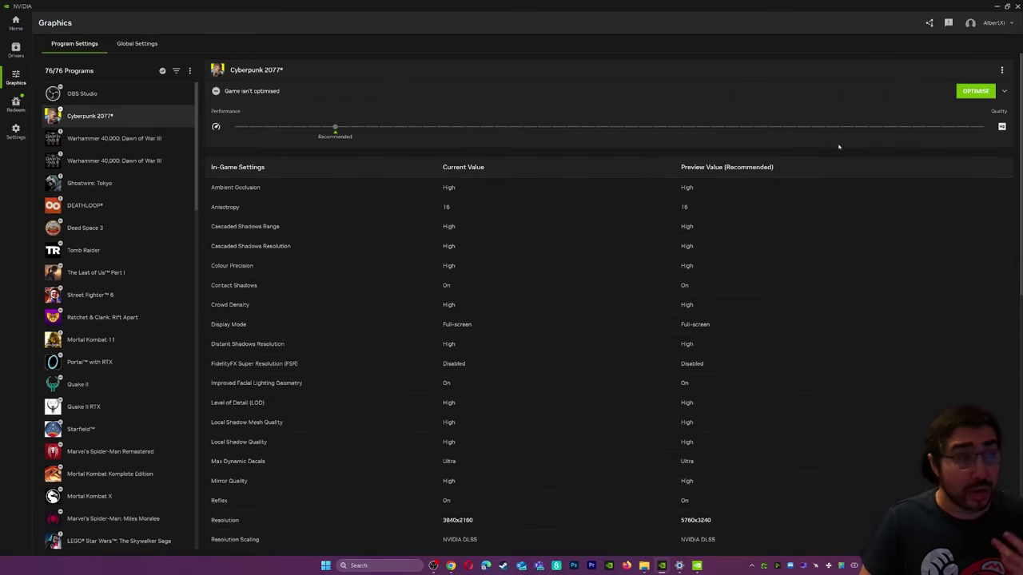
# Step: Return to the home page and look through the NVIDIA applications offered in the Discover section
pyautogui.click(15, 22)
pyautogui.scroll(-2, 199, 449)
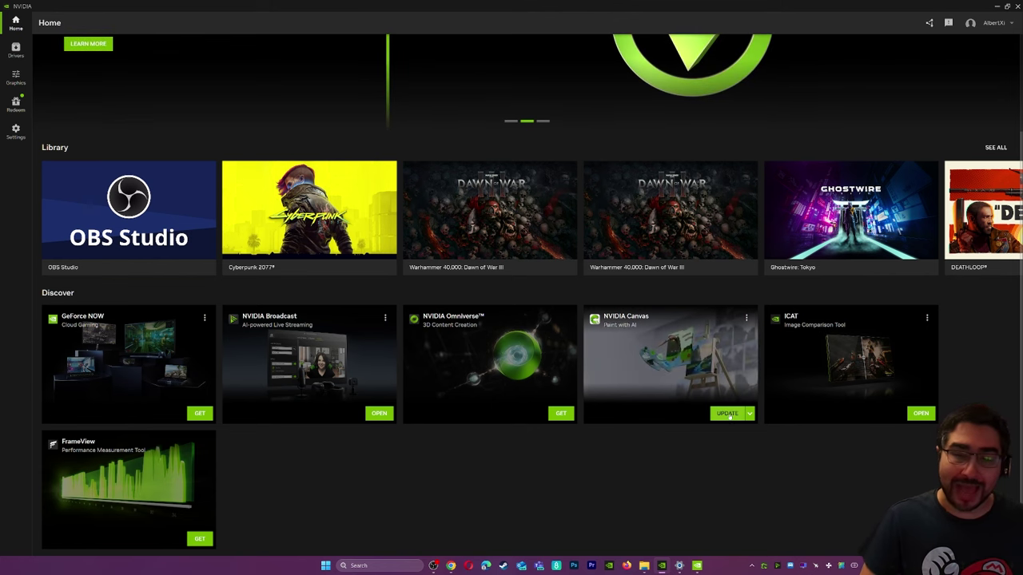
pyautogui.scroll(3, 662, 424)
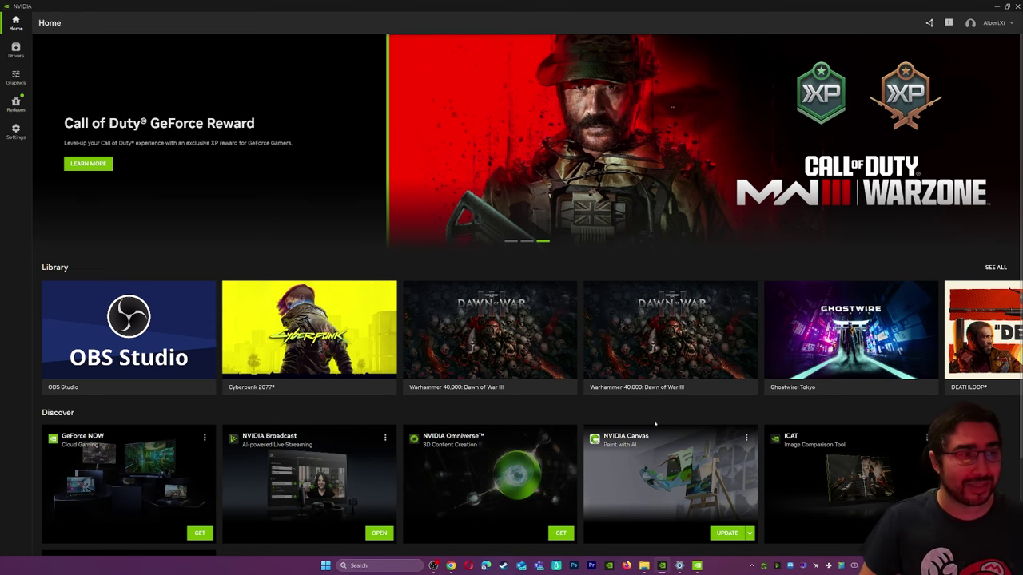
# Step: View the Drivers page and check which driver types are available without changing the selection
pyautogui.click(16, 49)
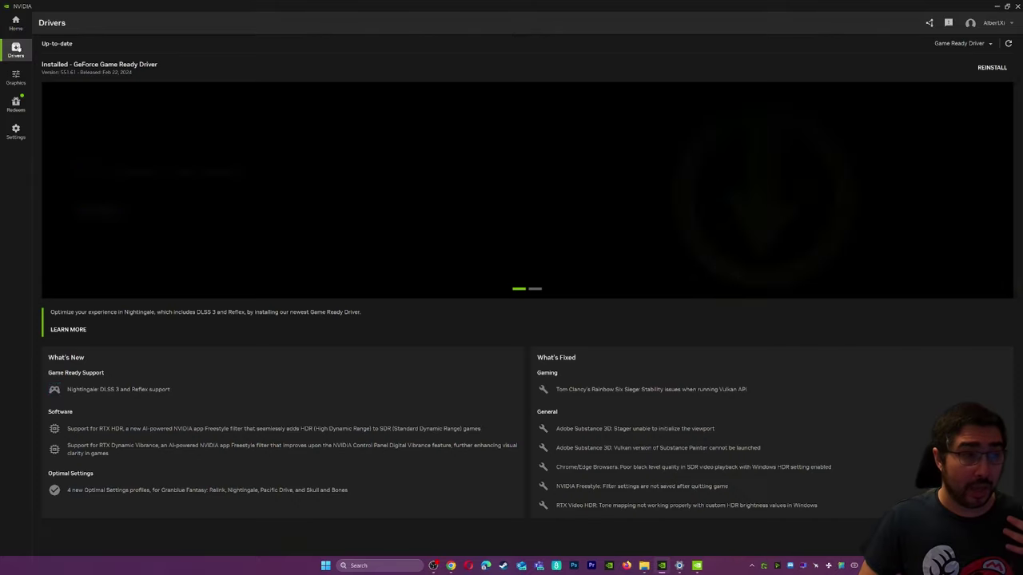
pyautogui.click(979, 45)
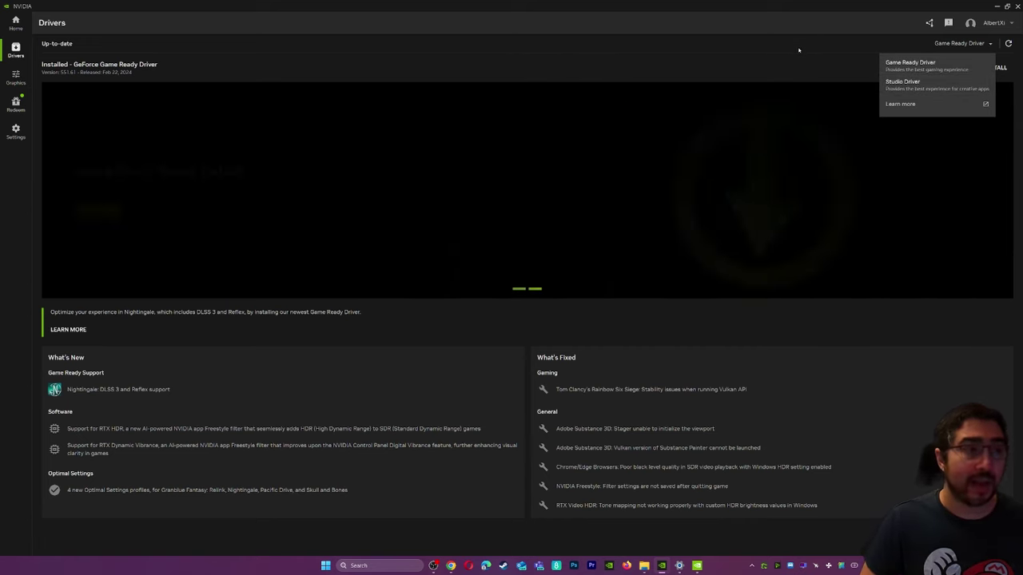
pyautogui.click(798, 47)
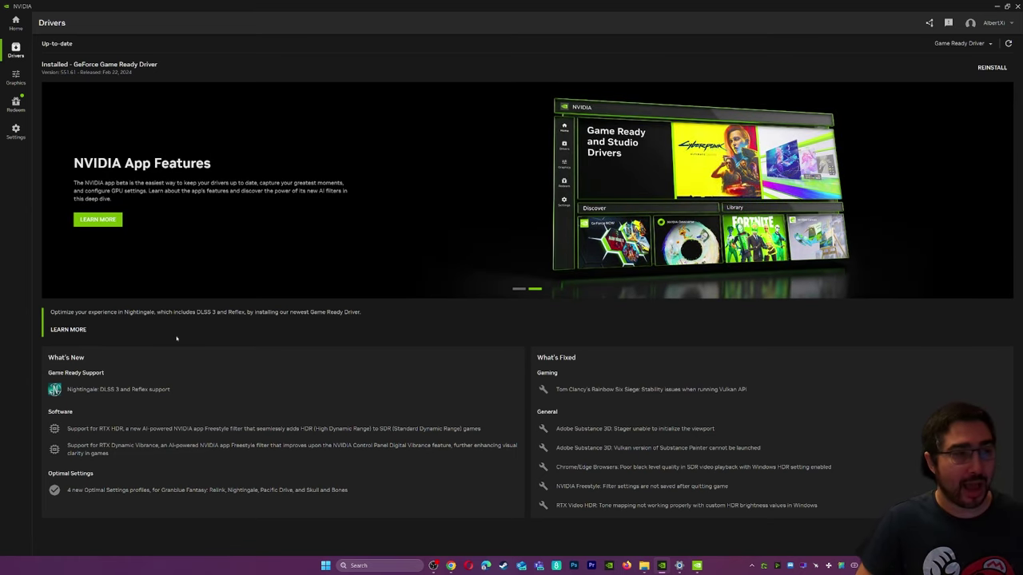
# Step: Set the Power Management Mode to Prefer maximum performance in the global graphics driver settings
pyautogui.click(16, 77)
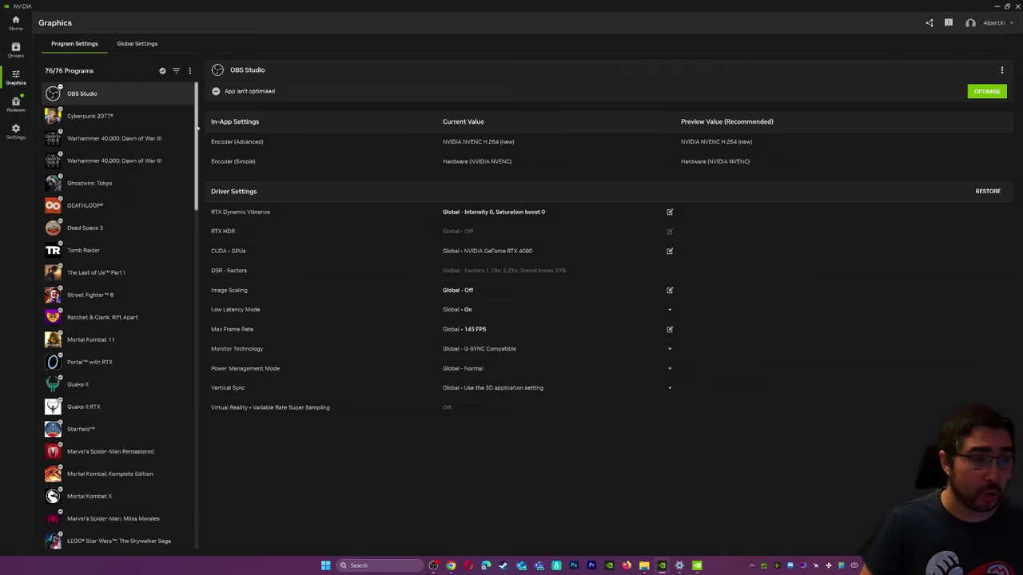
pyautogui.moveTo(196, 175); pyautogui.dragTo(197, 112)
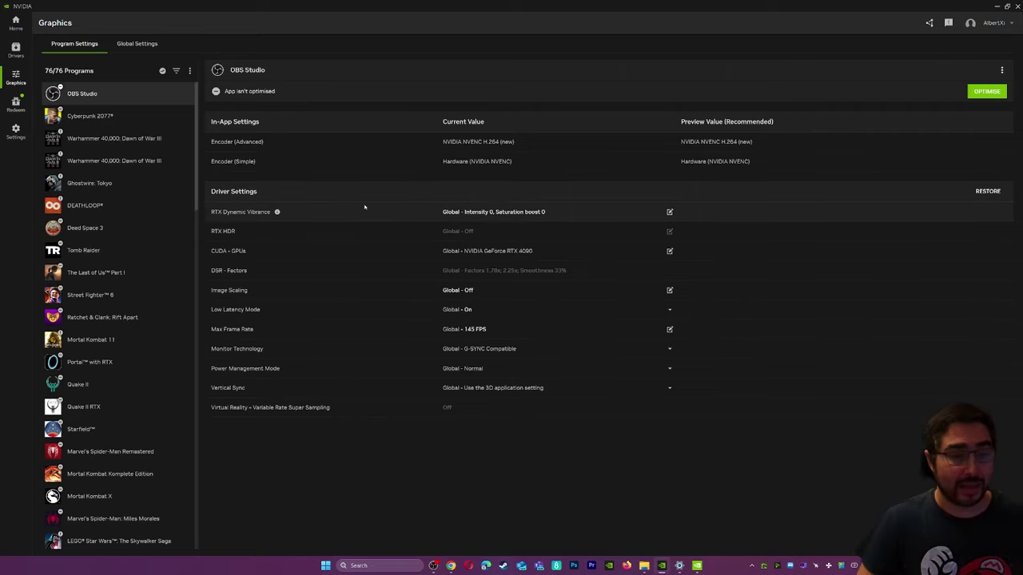
pyautogui.click(132, 44)
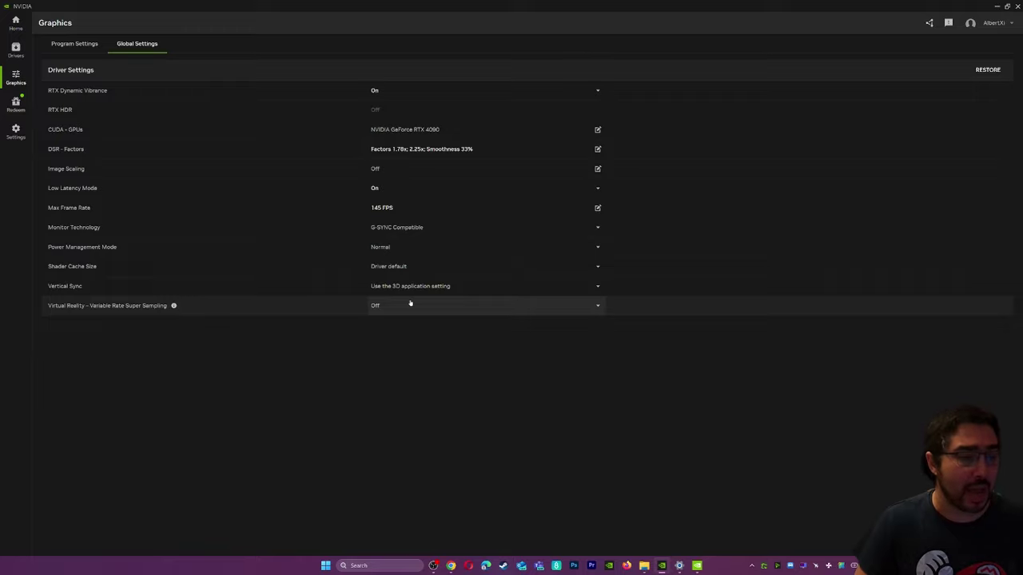
pyautogui.click(408, 248)
pyautogui.click(564, 292)
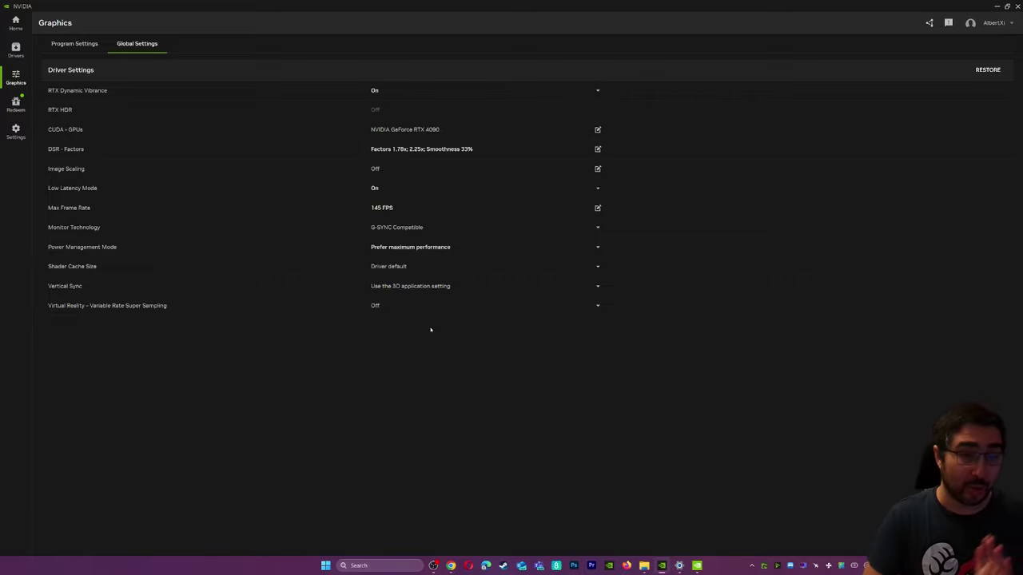
# Step: Inspect the global Monitor Technology options, the Max Frame Rate limit settings and the RTX HDR description without changing them
pyautogui.click(424, 227)
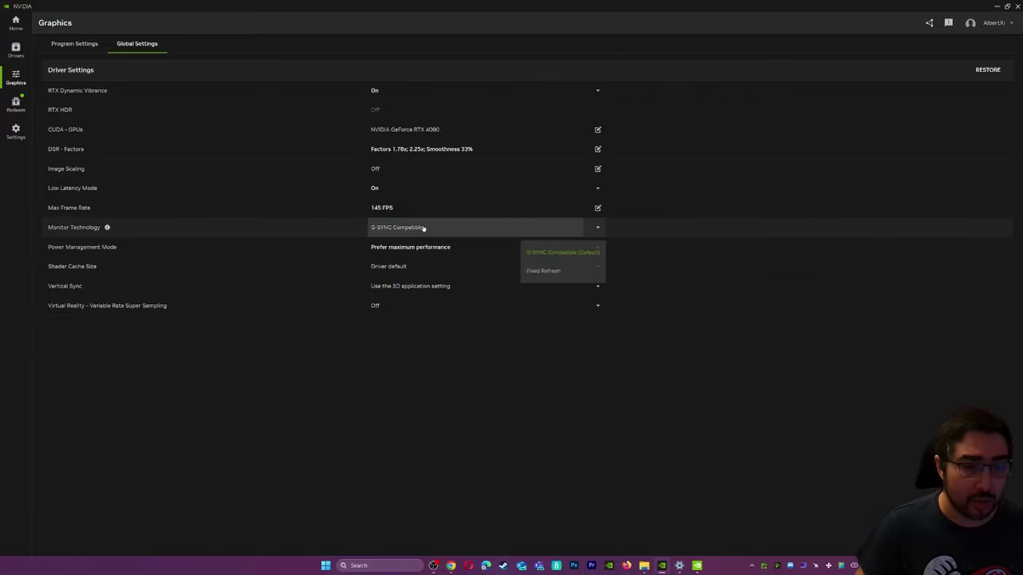
pyautogui.click(558, 394)
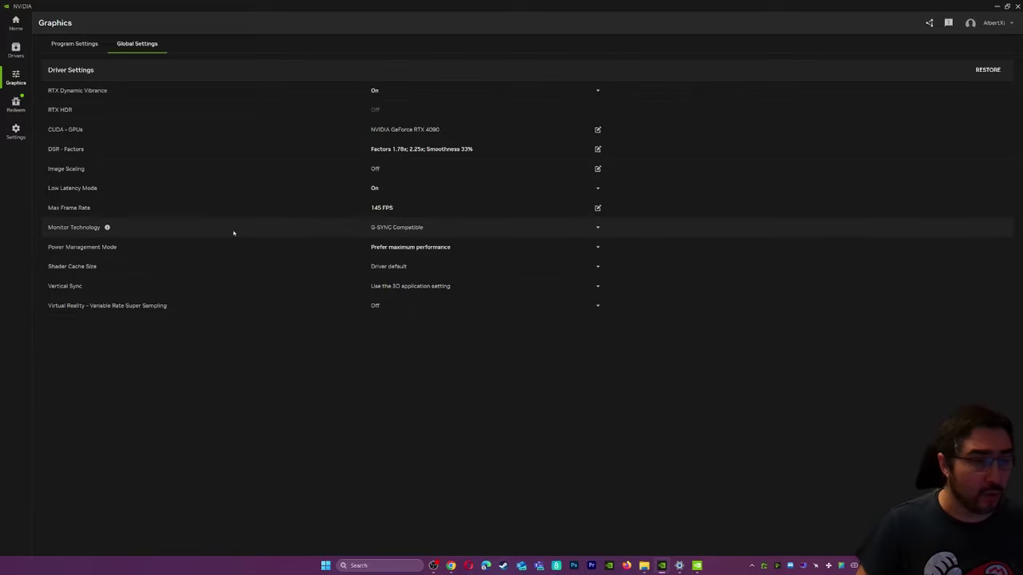
pyautogui.click(405, 210)
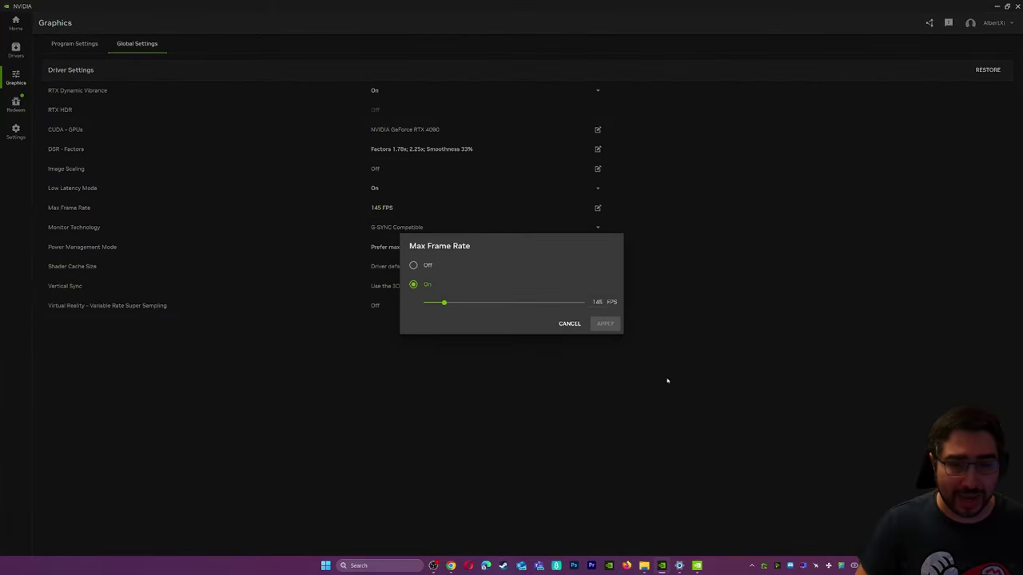
pyautogui.click(570, 324)
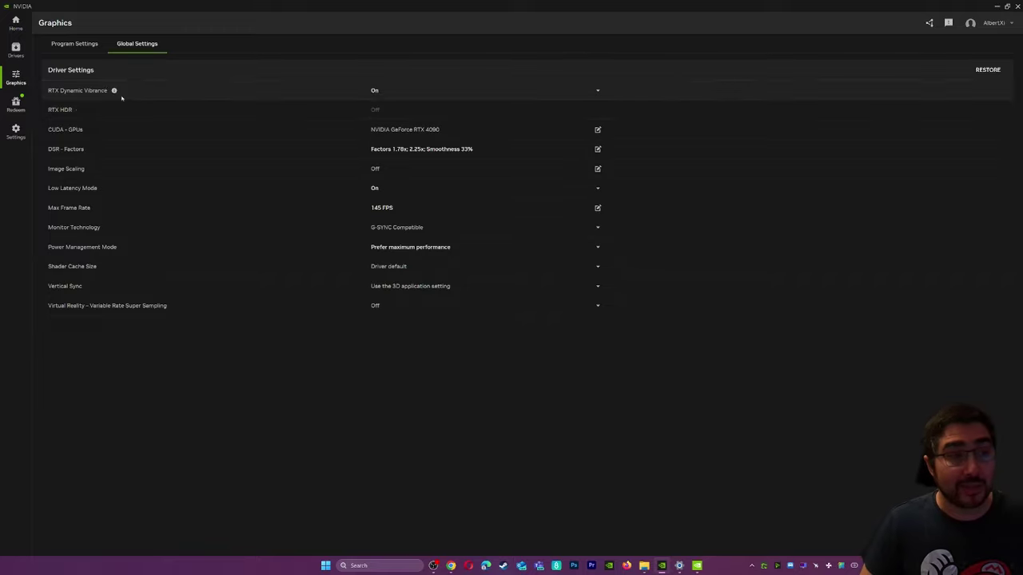
pyautogui.click(78, 110)
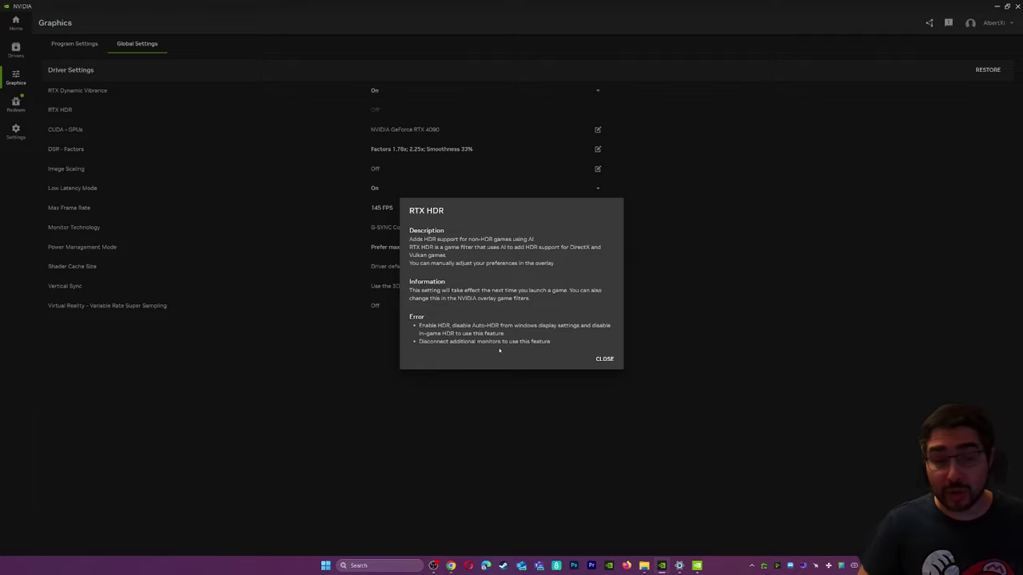
# Step: Close the RTX HDR description and look through the full list of programs in the graphics Program Settings
pyautogui.click(607, 359)
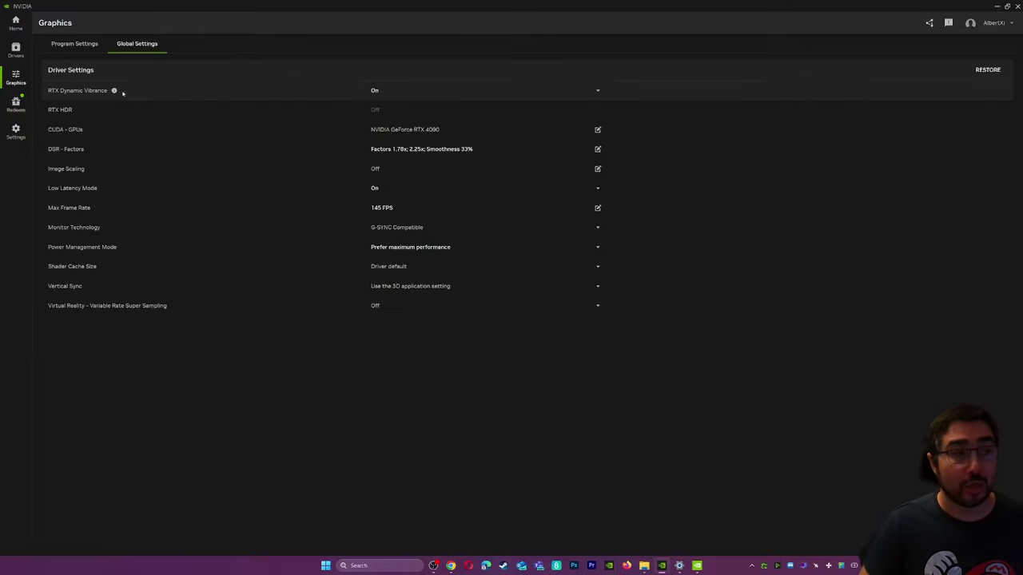
pyautogui.click(75, 44)
pyautogui.scroll(-10, 124, 312)
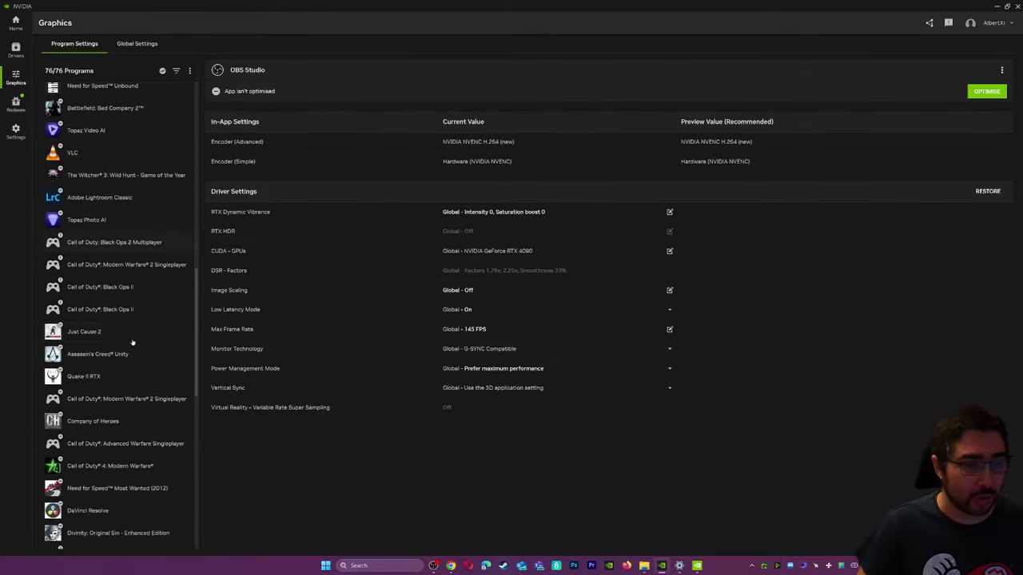
pyautogui.scroll(-10, 128, 345)
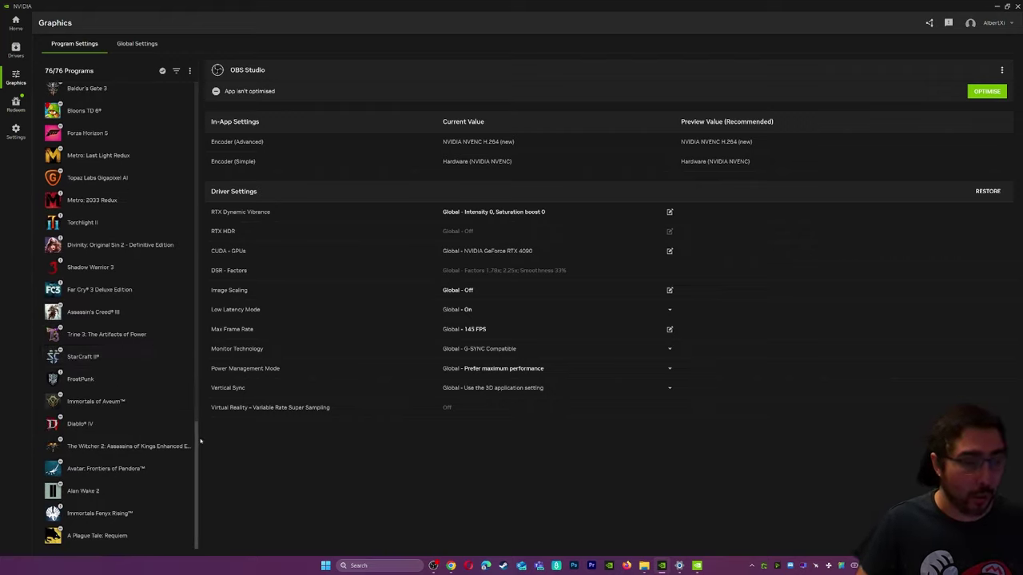
pyautogui.moveTo(198, 440); pyautogui.dragTo(196, 96)
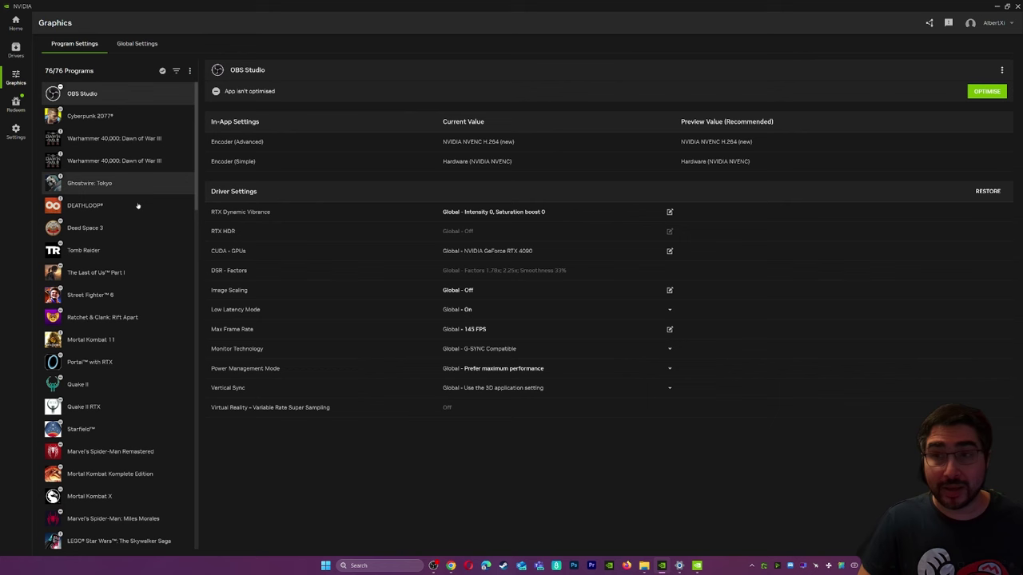
# Step: Review the Redeem page's rewards and the System, Notifications and About settings, ending on the home page
pyautogui.click(16, 104)
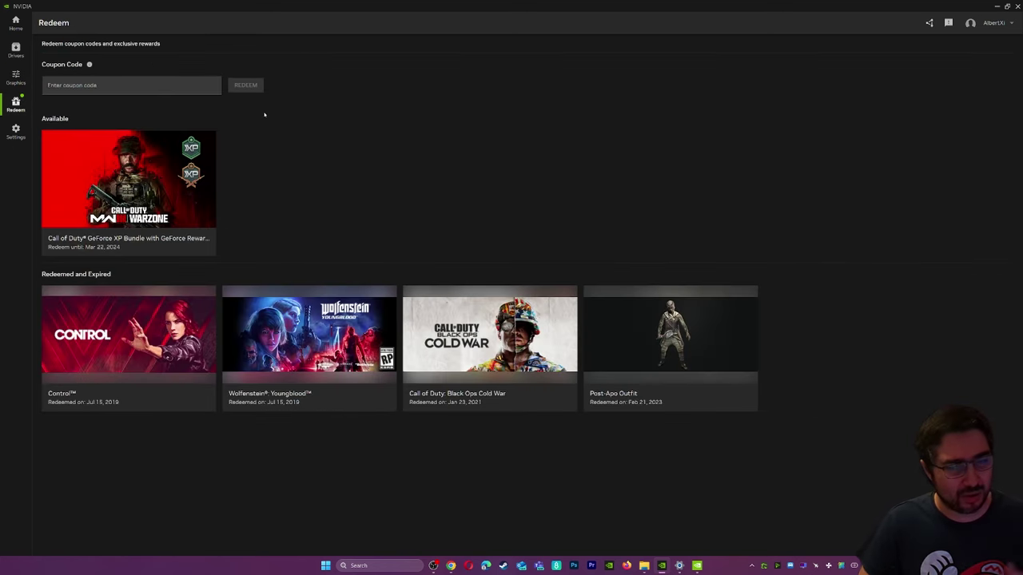
pyautogui.moveTo(123, 200)
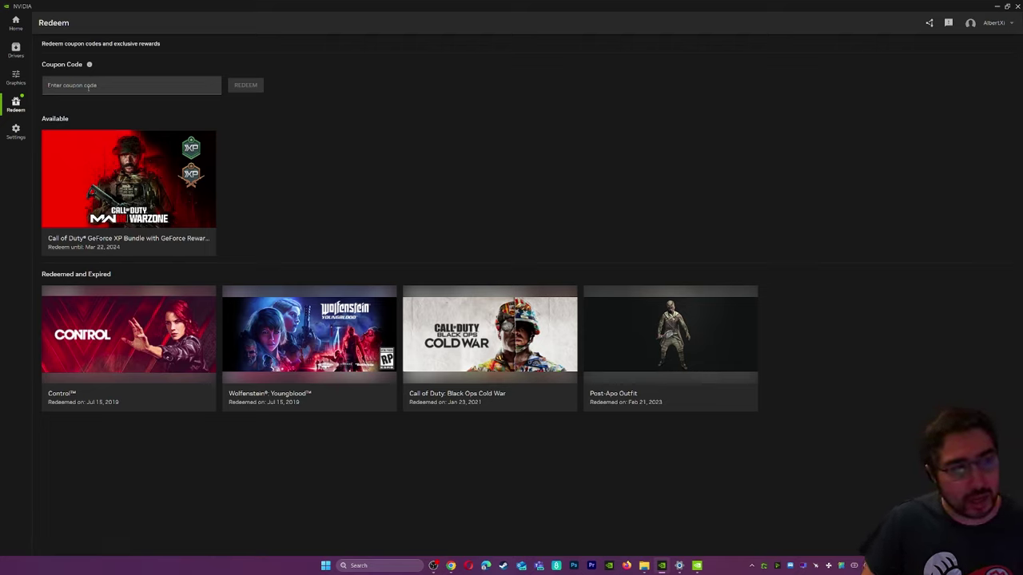
pyautogui.click(15, 130)
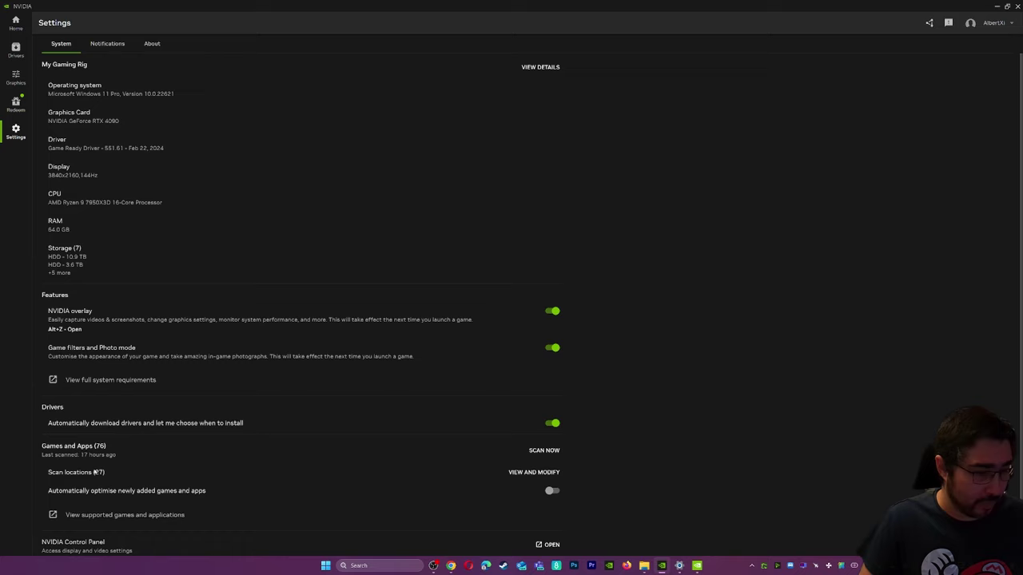
pyautogui.click(112, 47)
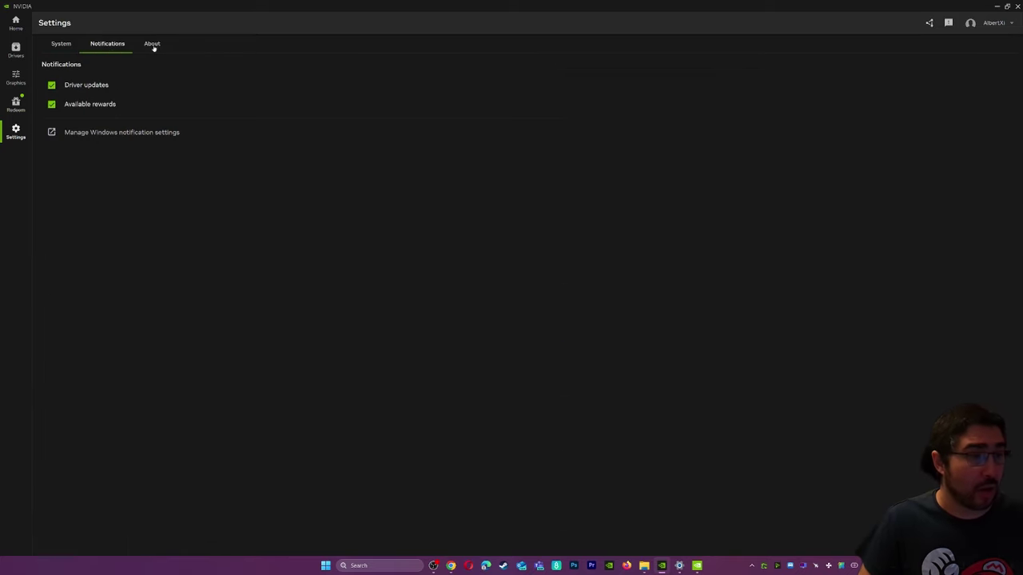
pyautogui.click(152, 45)
pyautogui.click(66, 45)
pyautogui.click(15, 22)
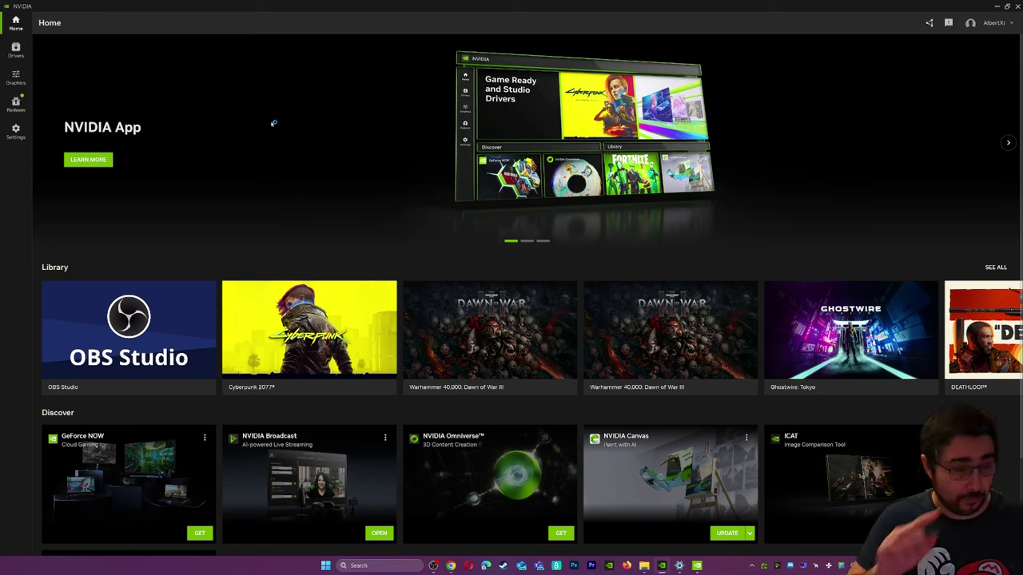
# Step: Open the NVIDIA overlay and browse forward and back through the Gallery thumbnails
pyautogui.hotkey('alt', 'z')
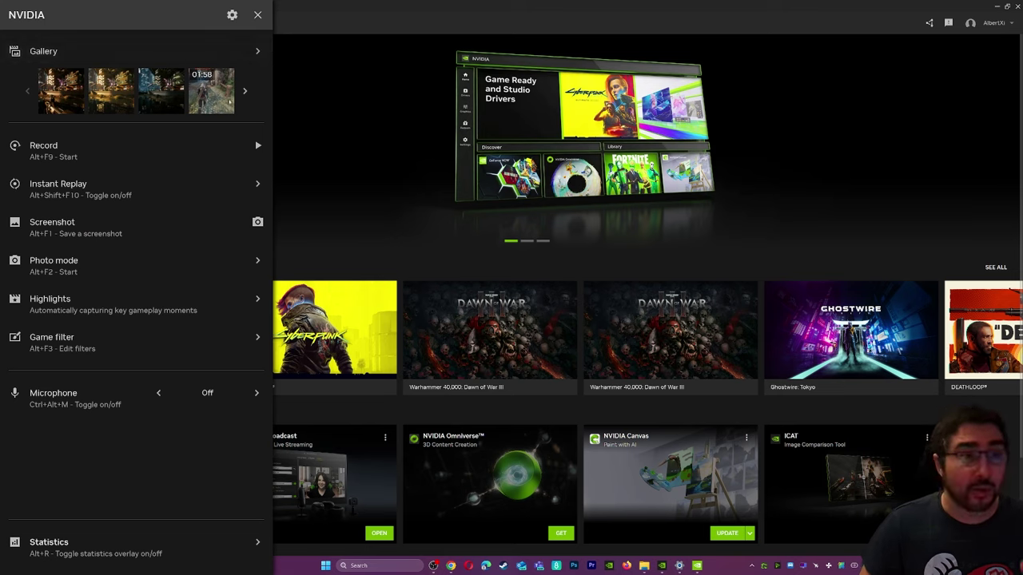
pyautogui.click(245, 91)
pyautogui.click(246, 92)
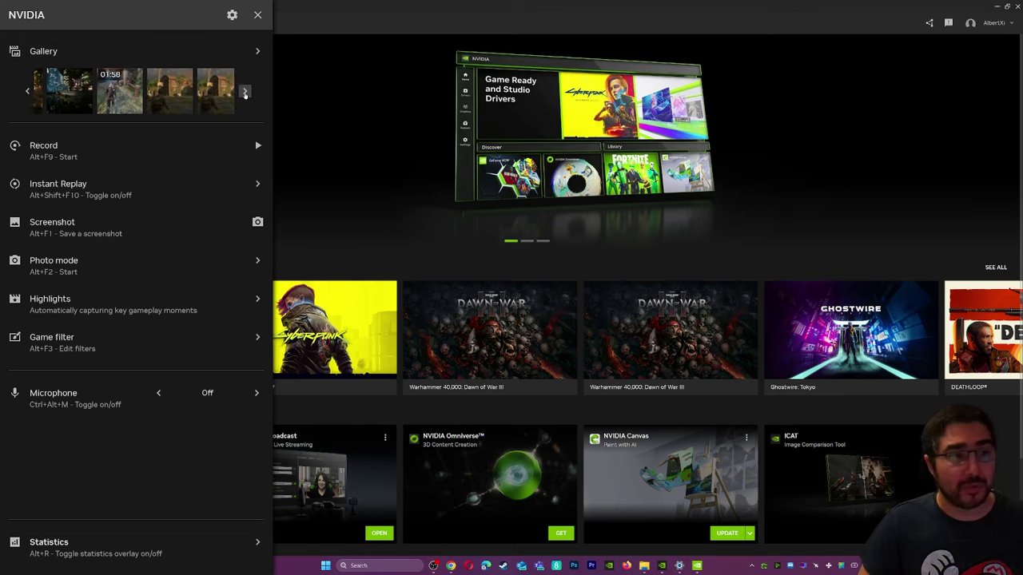
pyautogui.click(245, 92)
pyautogui.click(245, 92)
pyautogui.click(246, 92)
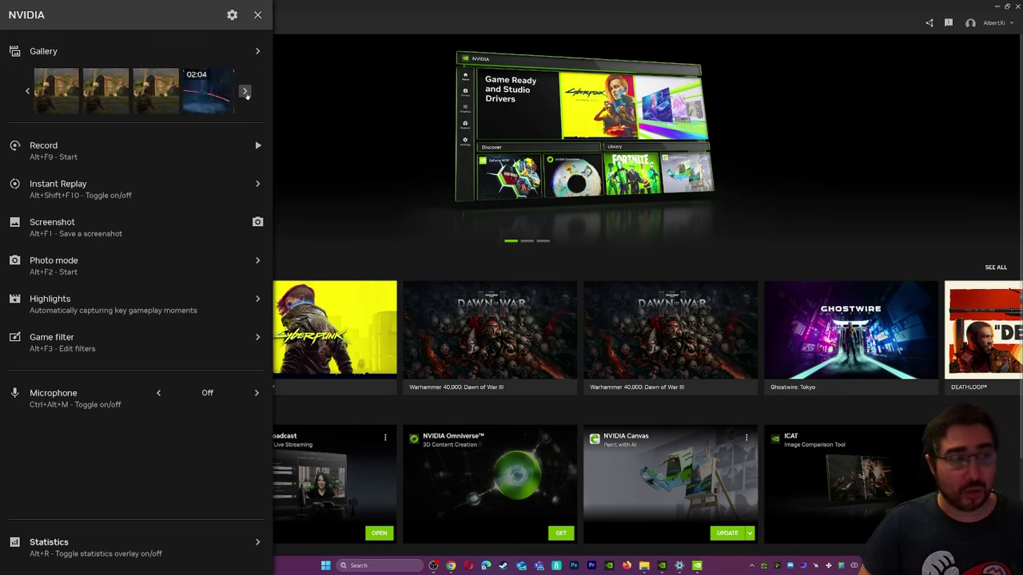
pyautogui.click(27, 92)
pyautogui.click(28, 92)
pyautogui.click(28, 92)
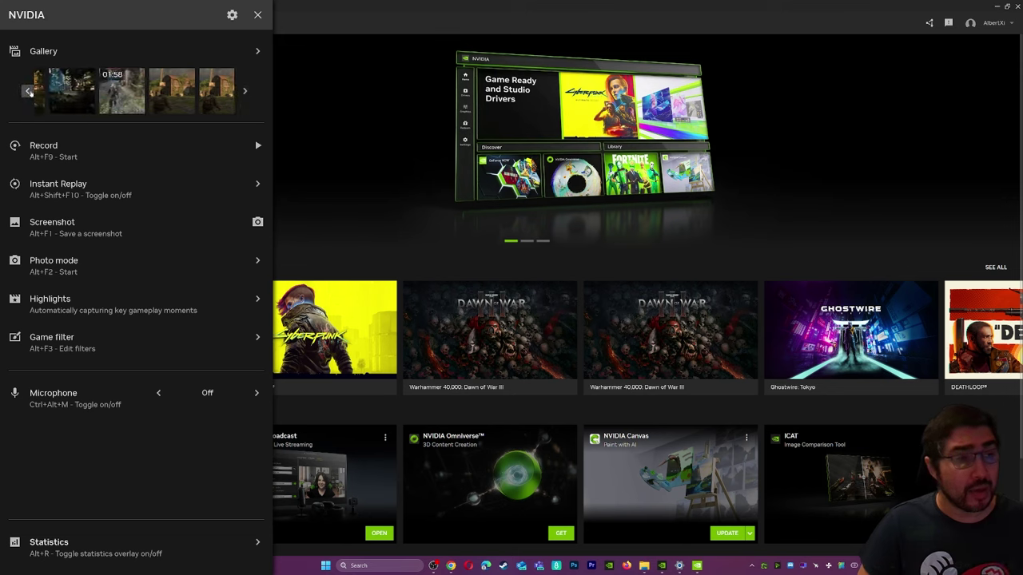
pyautogui.click(28, 92)
pyautogui.click(28, 91)
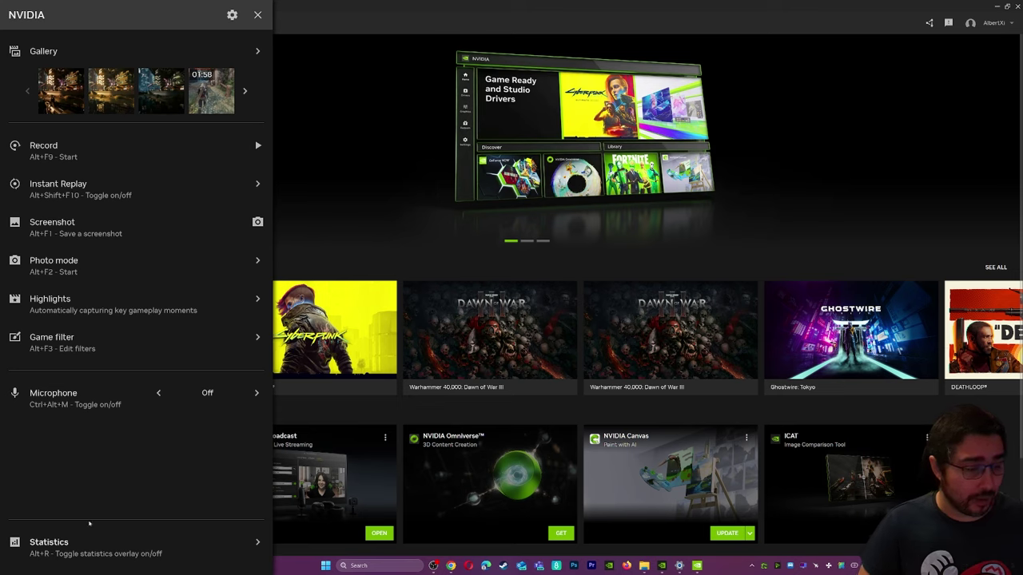
# Step: Turn on the heads up display statistics and set the Statistics view to Custom
pyautogui.click(69, 550)
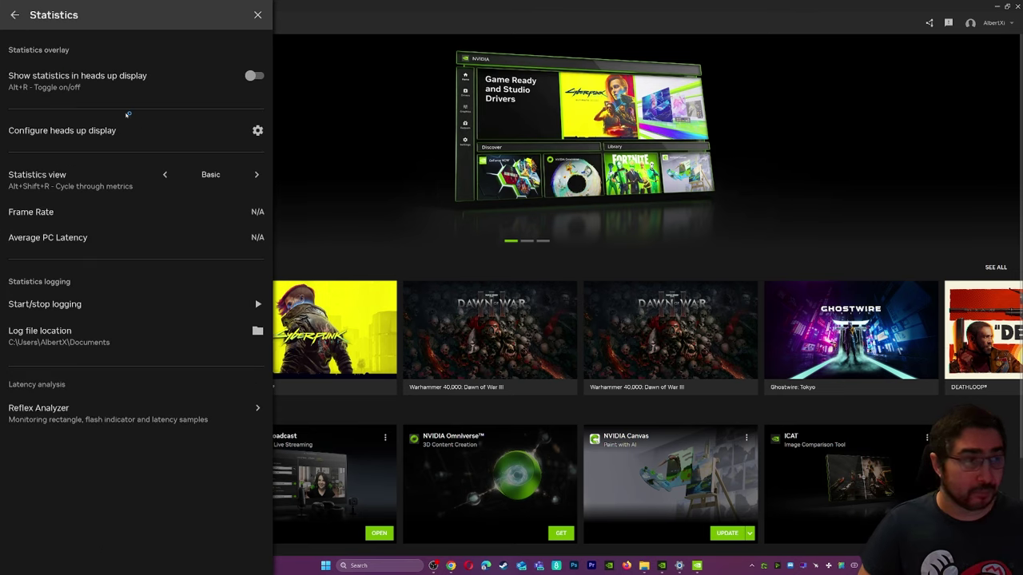
pyautogui.click(261, 76)
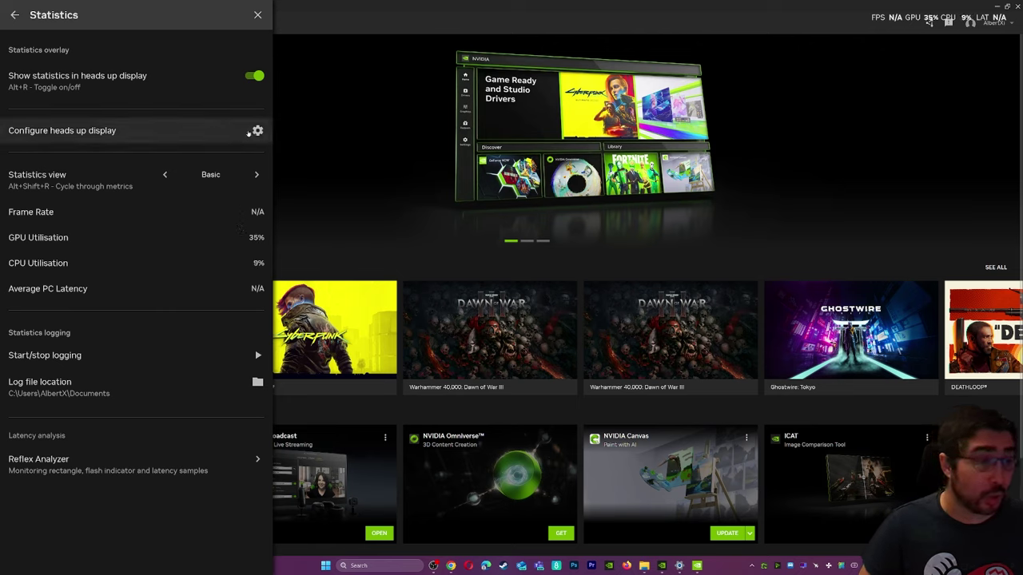
pyautogui.click(257, 174)
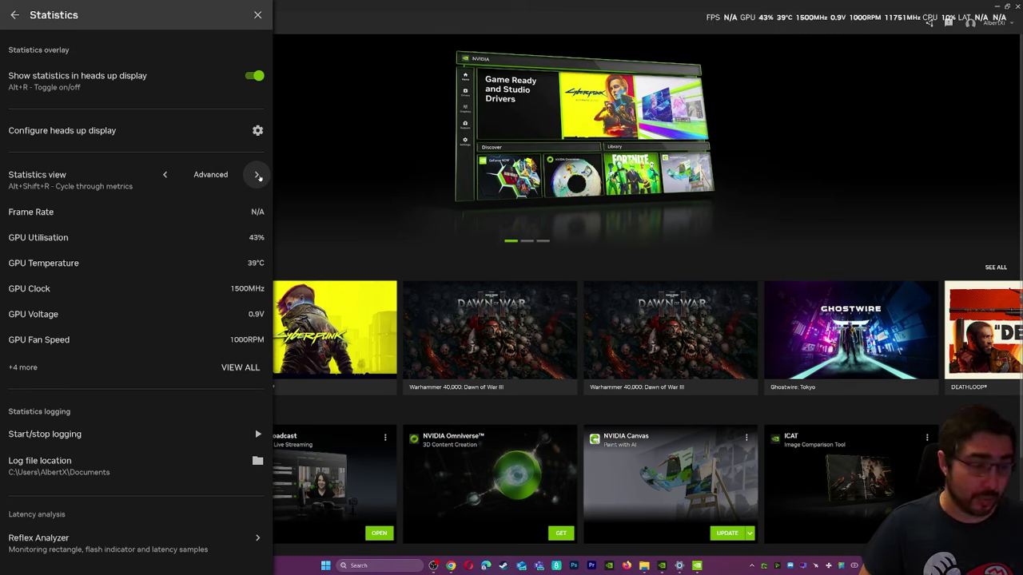
pyautogui.click(256, 174)
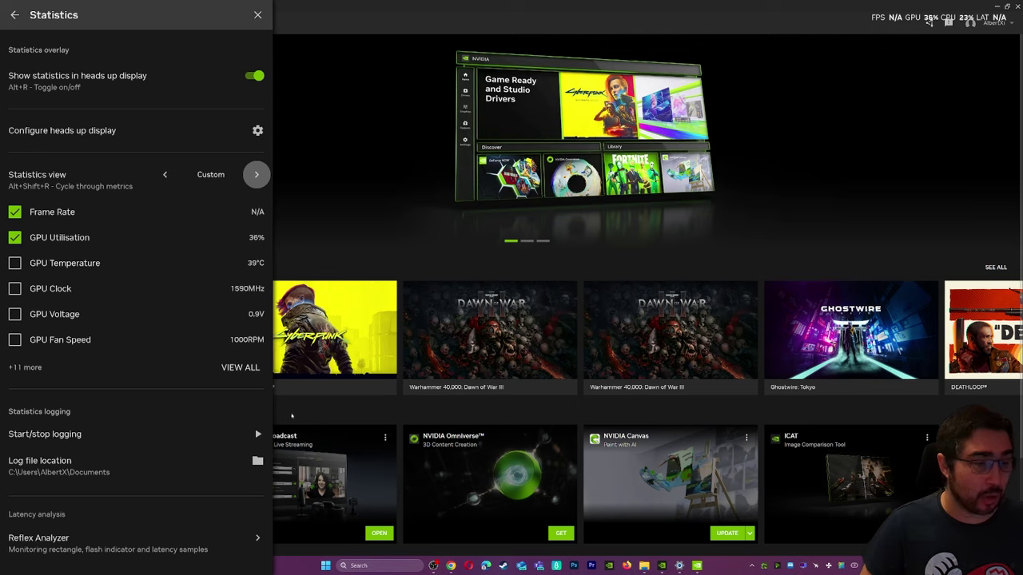
# Step: Examine the complete list of GPU, CPU and latency metrics in the Custom statistics view, and return to Statistics
pyautogui.click(239, 367)
pyautogui.scroll(-1, 151, 475)
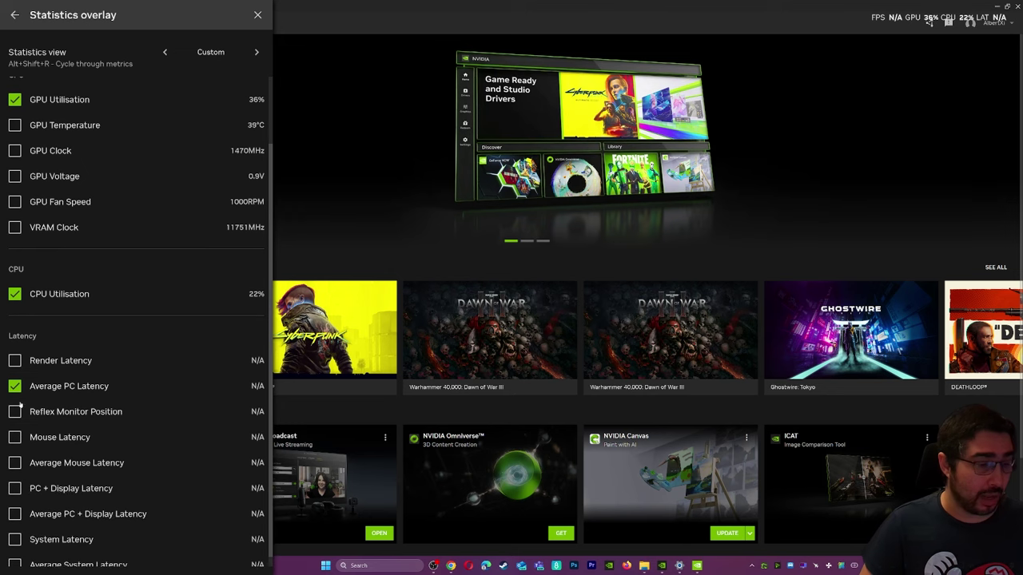
pyautogui.scroll(-1, 14, 364)
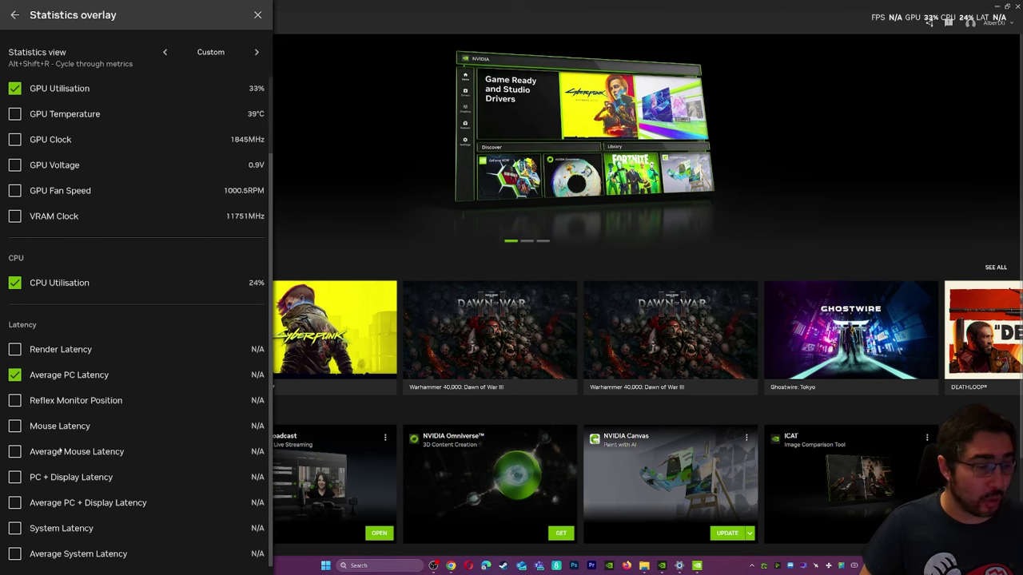
pyautogui.scroll(1, 30, 349)
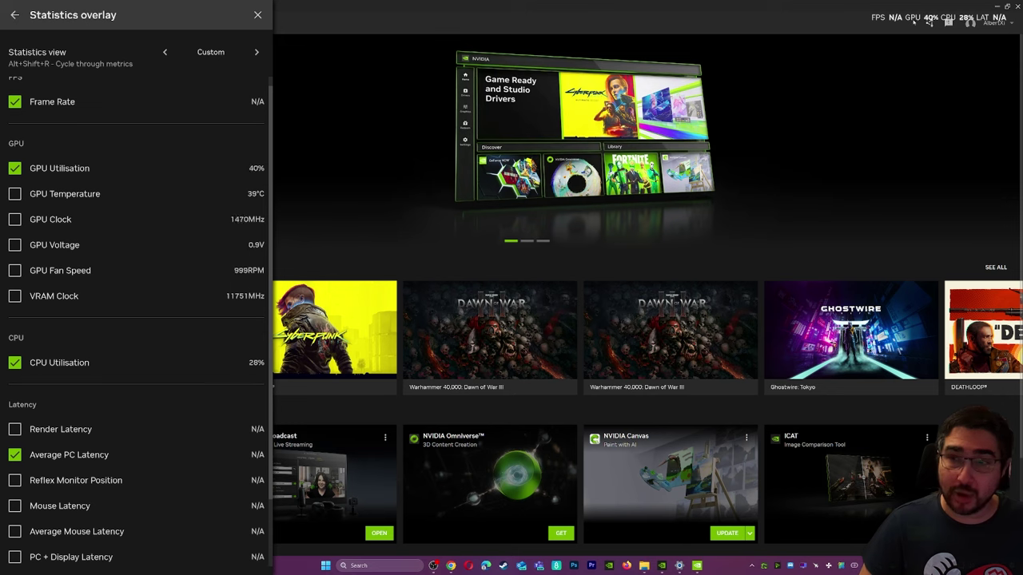
pyautogui.click(14, 16)
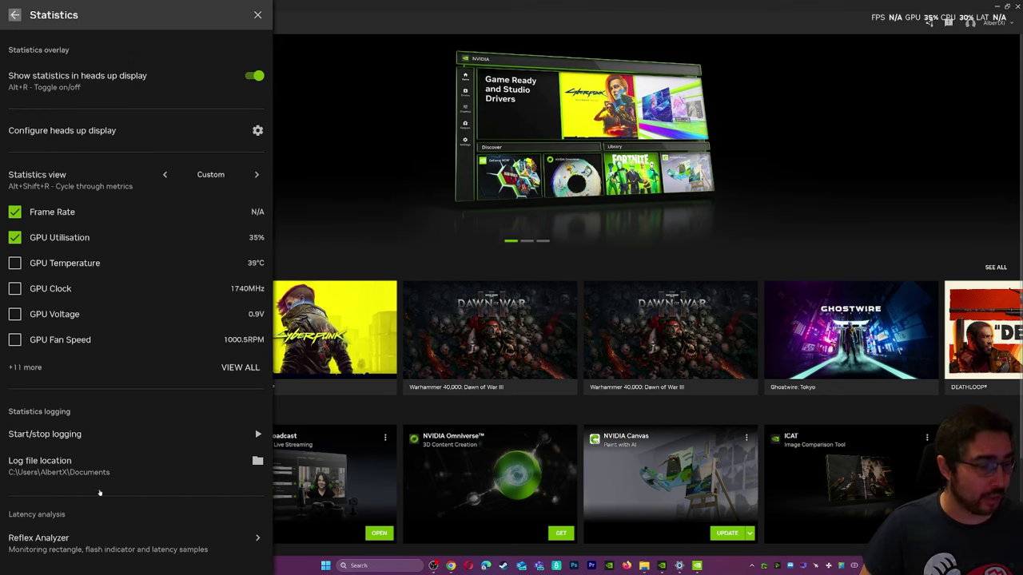
# Step: Set the statistics overlay's horizontal position to 63 and preview the Double and Stacked layouts, ending on Linear
pyautogui.click(245, 136)
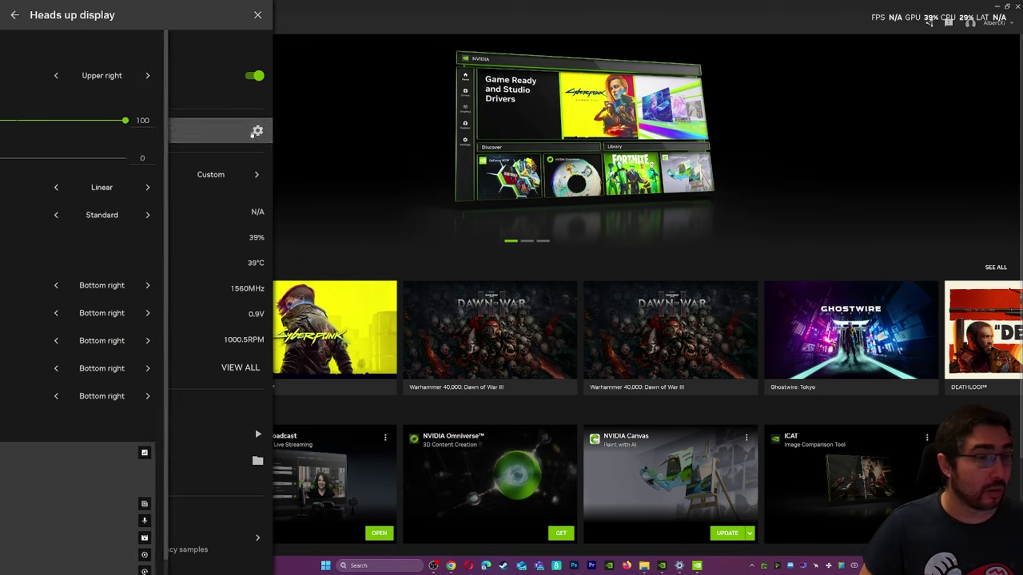
pyautogui.moveTo(229, 120); pyautogui.dragTo(149, 120)
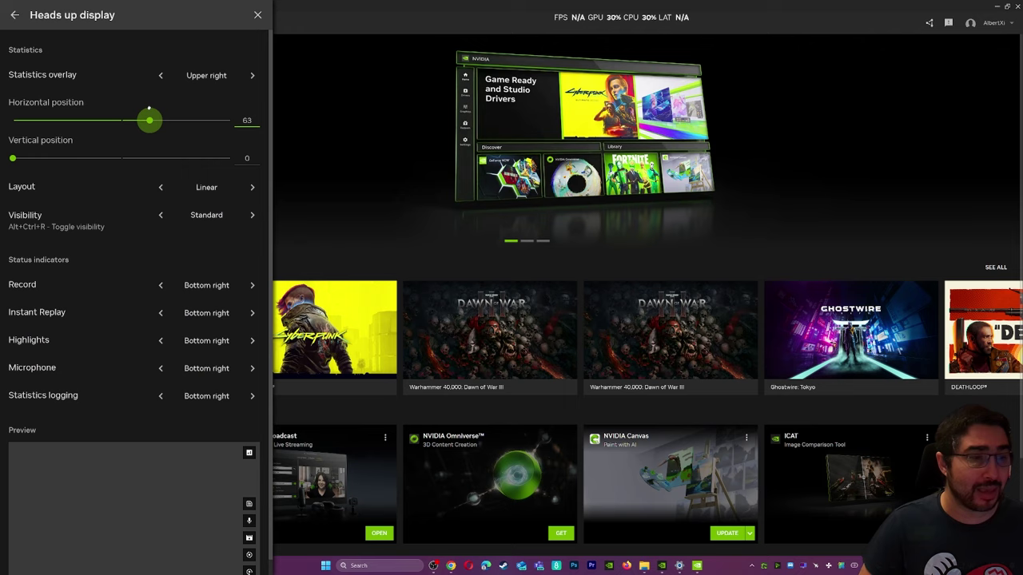
pyautogui.click(252, 189)
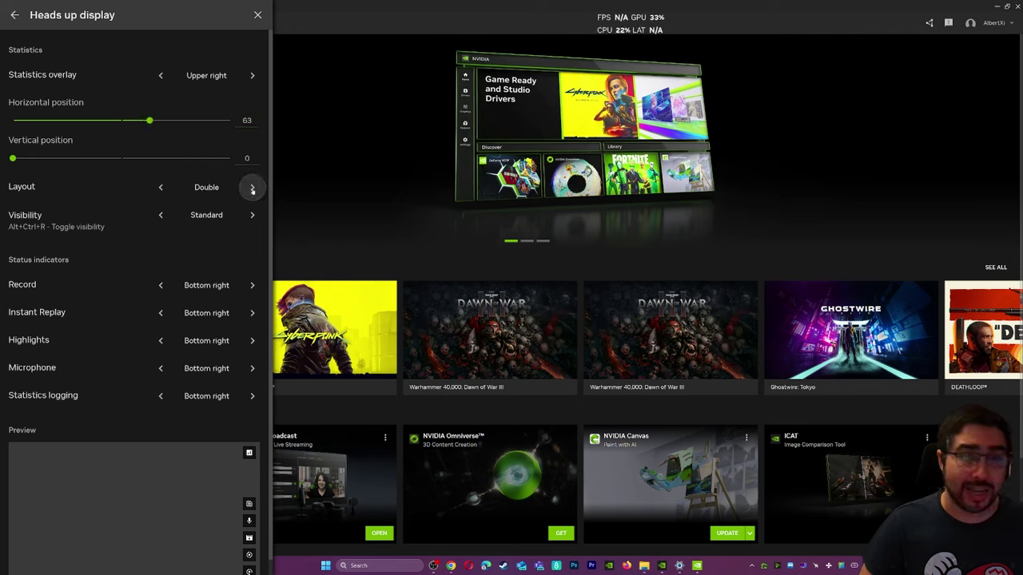
pyautogui.click(252, 189)
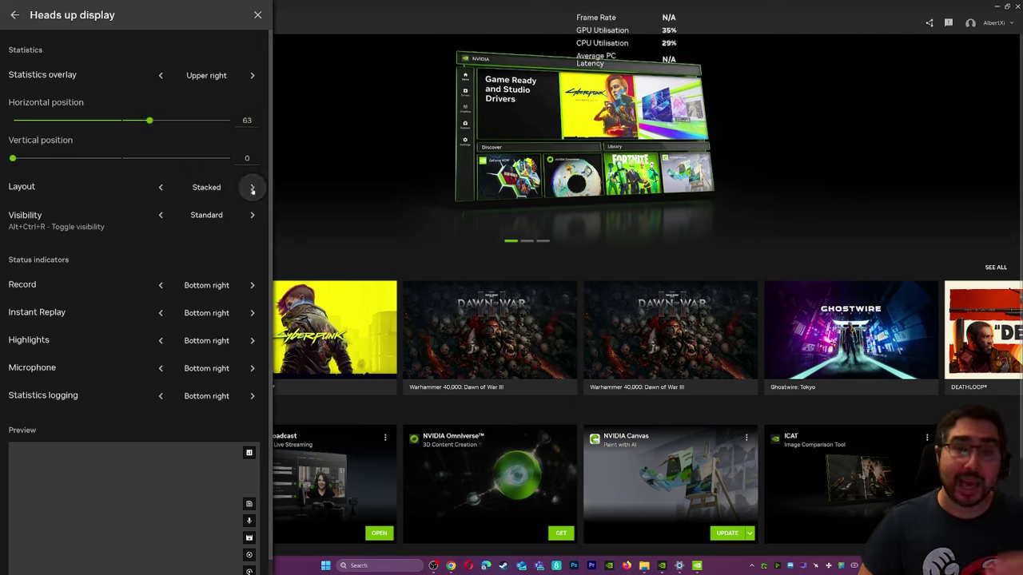
pyautogui.click(251, 188)
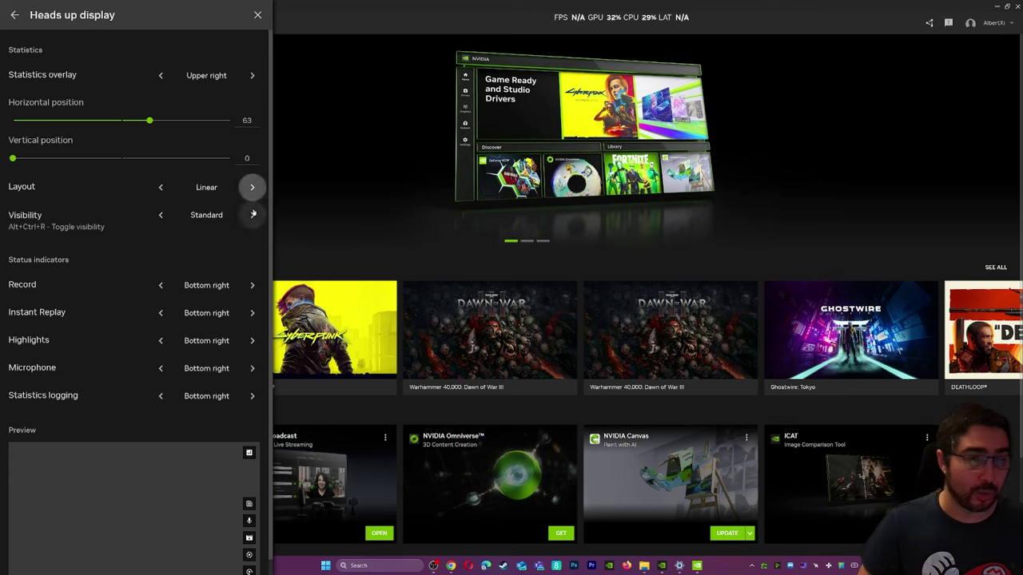
# Step: Set the statistics overlay's Visibility to Enhanced and look over the status indicator settings and preview
pyautogui.click(252, 215)
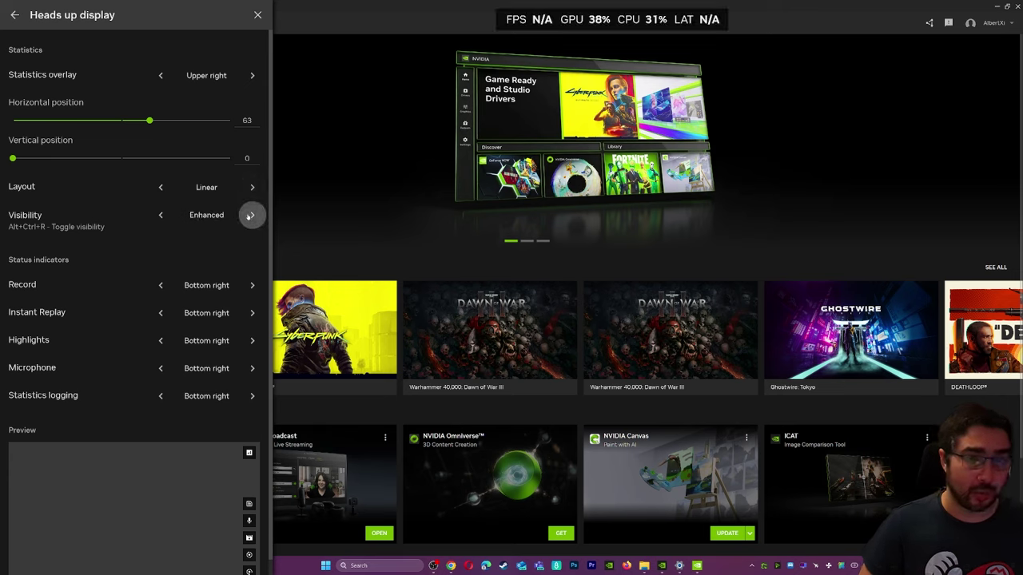
pyautogui.click(251, 215)
pyautogui.click(252, 215)
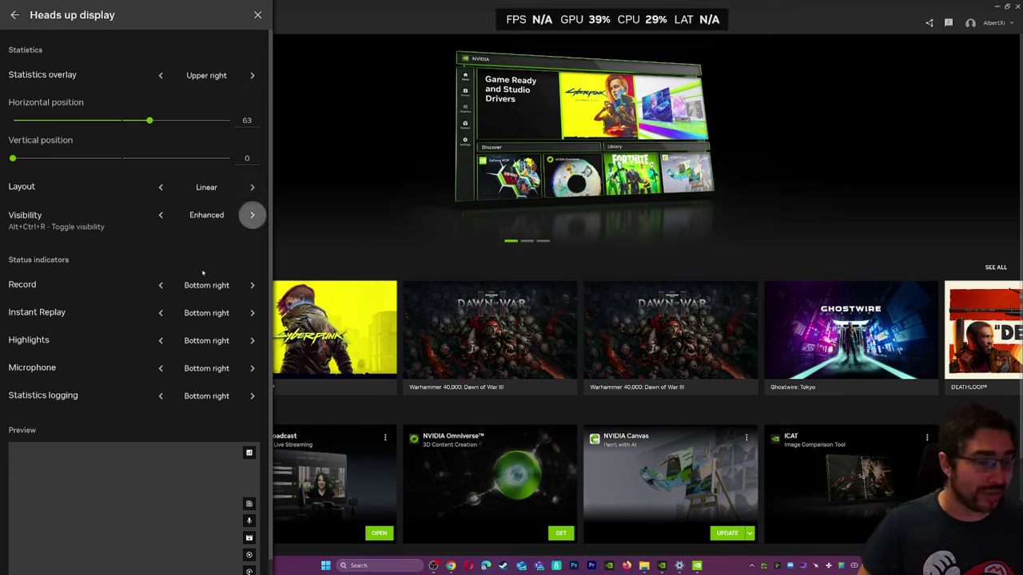
pyautogui.scroll(-1, 139, 443)
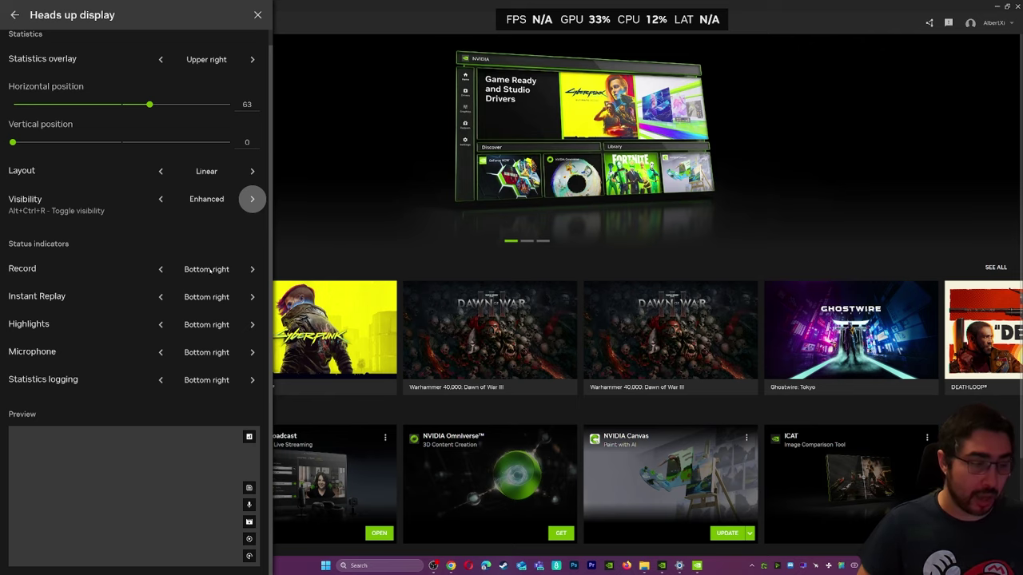
pyautogui.scroll(1, 140, 302)
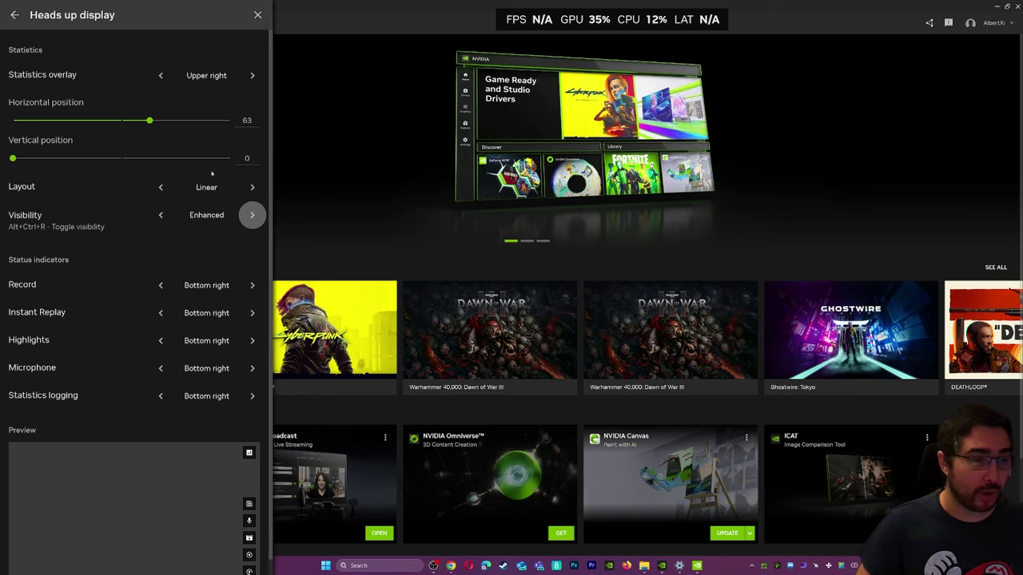
# Step: Cycle through the overlay layouts with Enhanced visibility and return to Linear
pyautogui.click(254, 187)
pyautogui.click(253, 187)
pyautogui.click(254, 187)
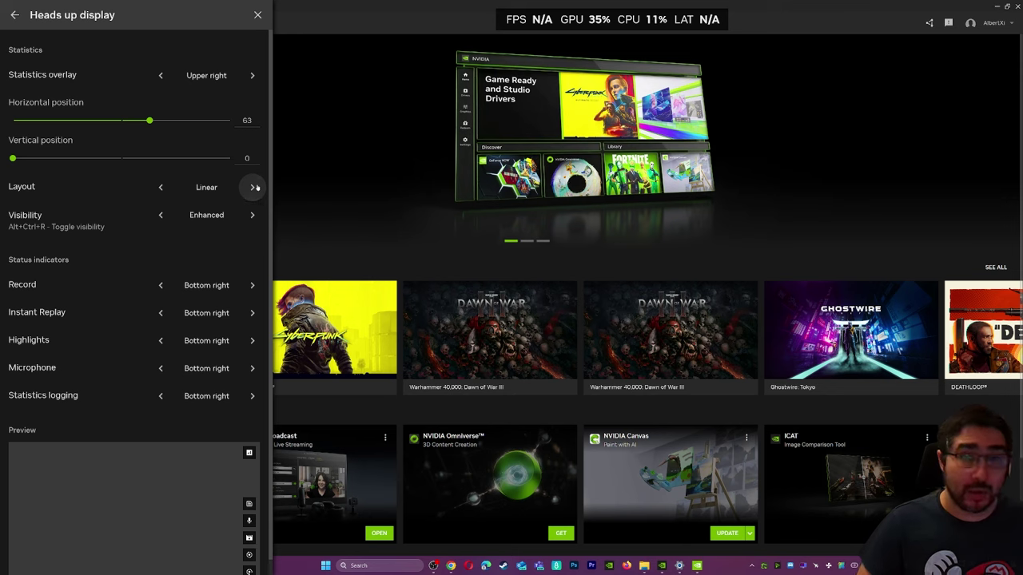
# Step: Set the statistics overlay's horizontal position to 88, and turn off Show statistics in heads up display
pyautogui.moveTo(12, 157)
pyautogui.mouseDown()
pyautogui.moveTo(166, 157)
pyautogui.moveTo(13, 157)
pyautogui.mouseUp()
pyautogui.moveTo(150, 119); pyautogui.dragTo(204, 121)
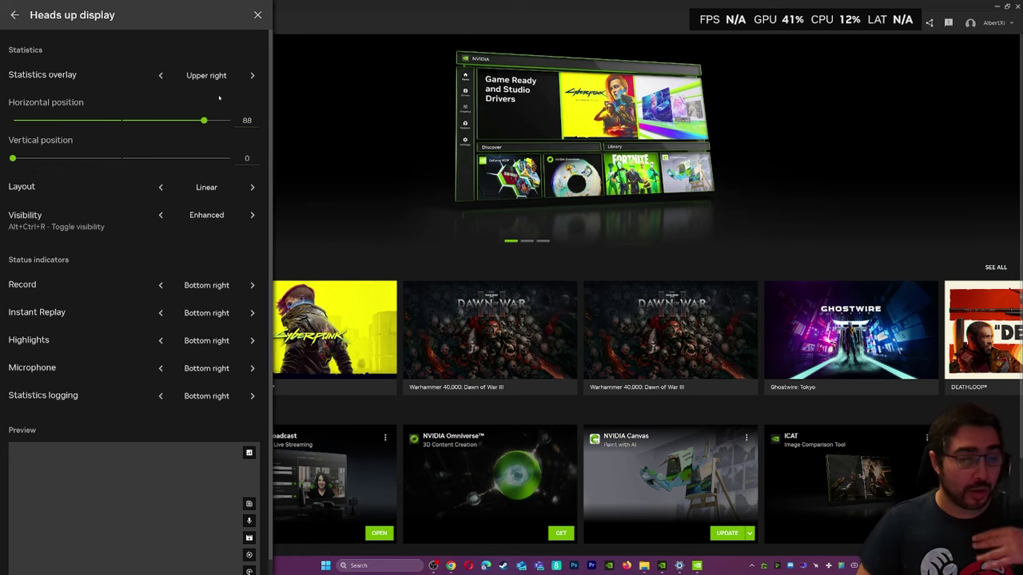
pyautogui.press('Escape')
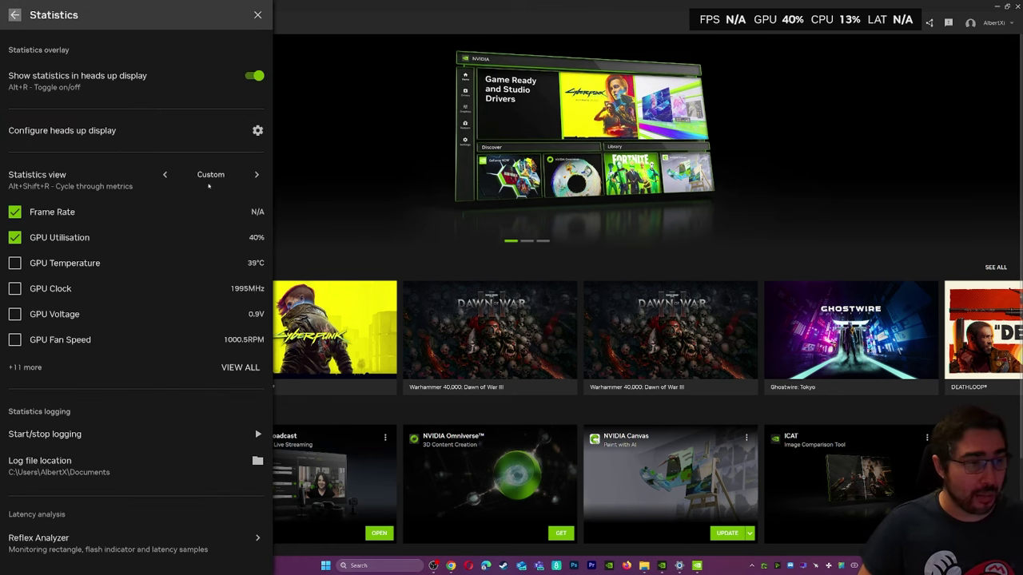
pyautogui.click(254, 78)
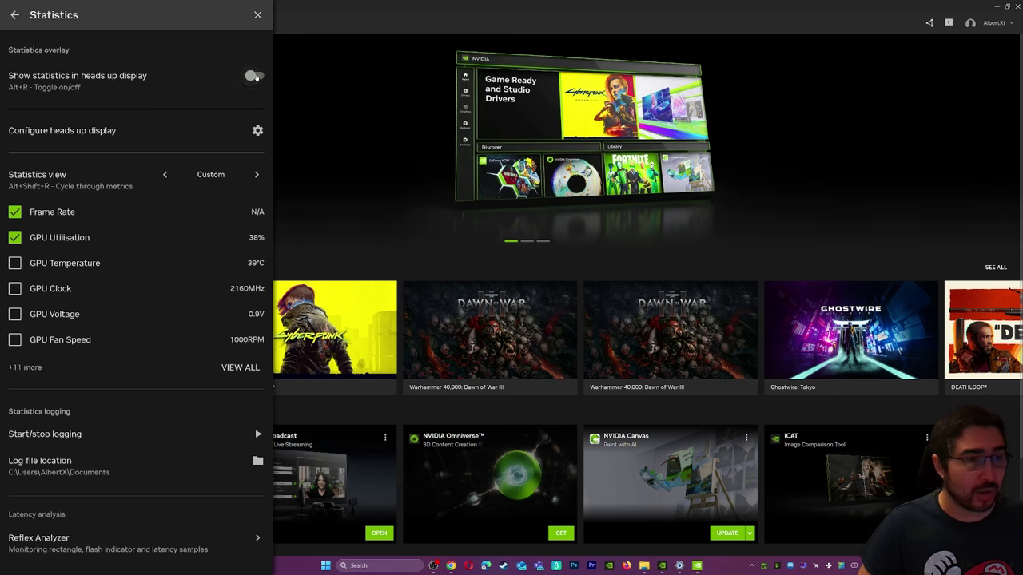
# Step: Review the overlay's video capture settings, including Instant Replay length, quality, resolution, frame rate and bit rate, and close the overlay
pyautogui.press('Escape')
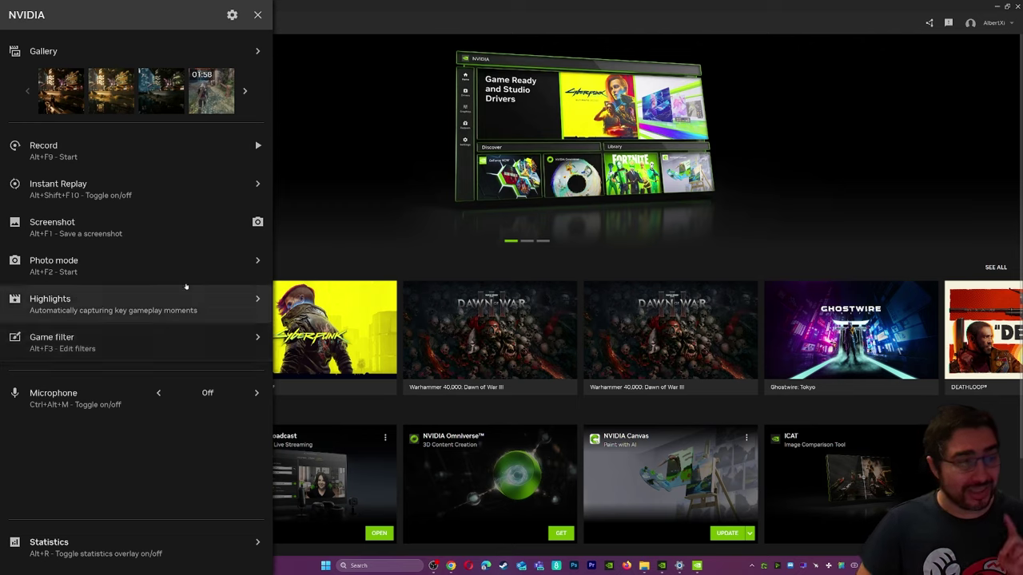
pyautogui.click(232, 15)
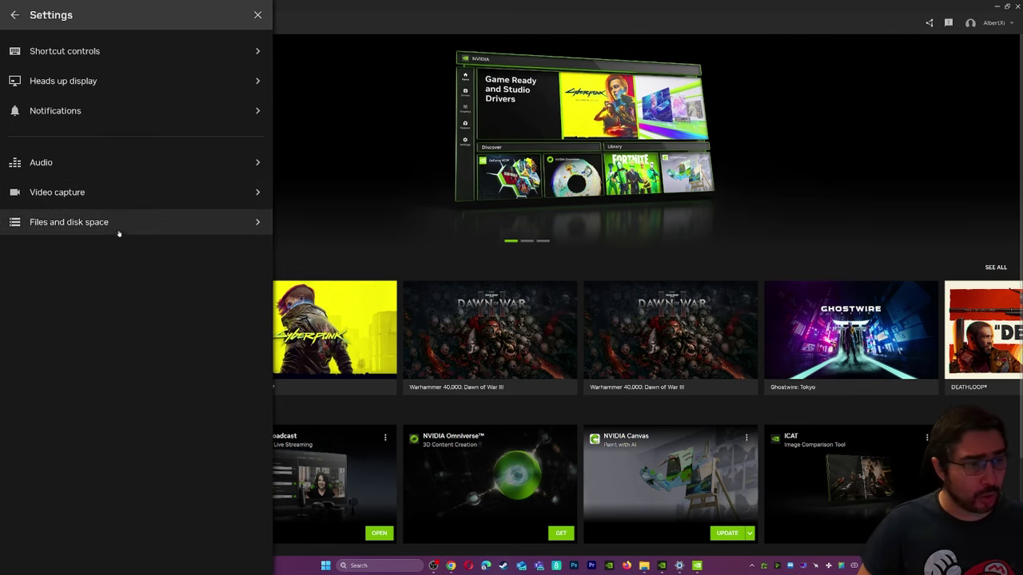
pyautogui.click(103, 199)
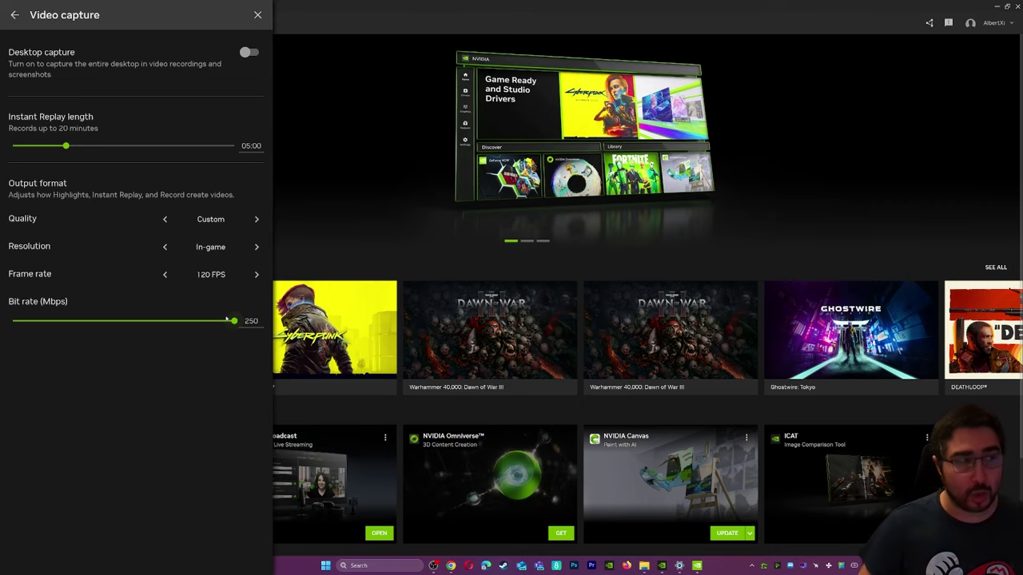
pyautogui.click(13, 16)
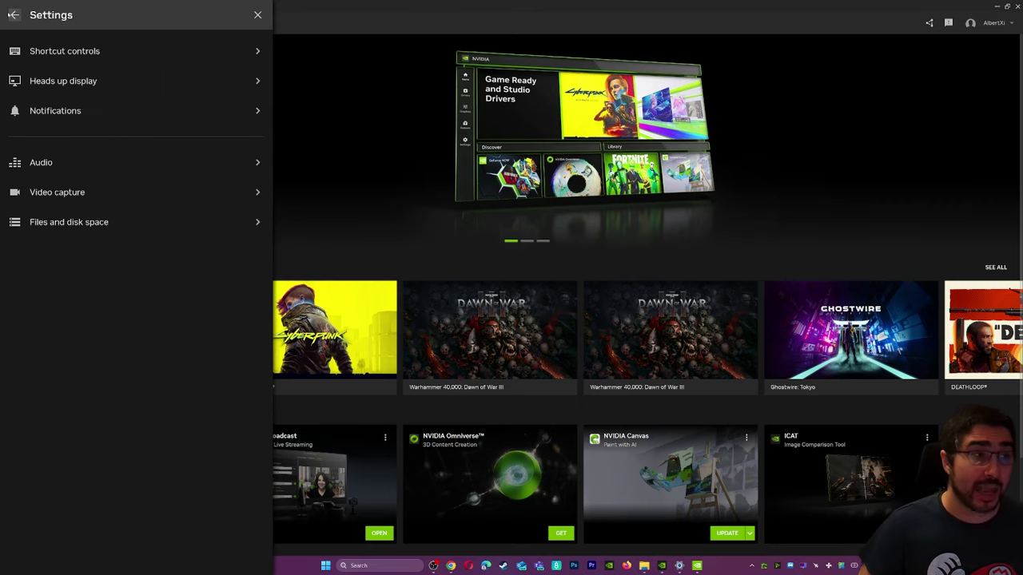
pyautogui.click(14, 15)
pyautogui.click(258, 16)
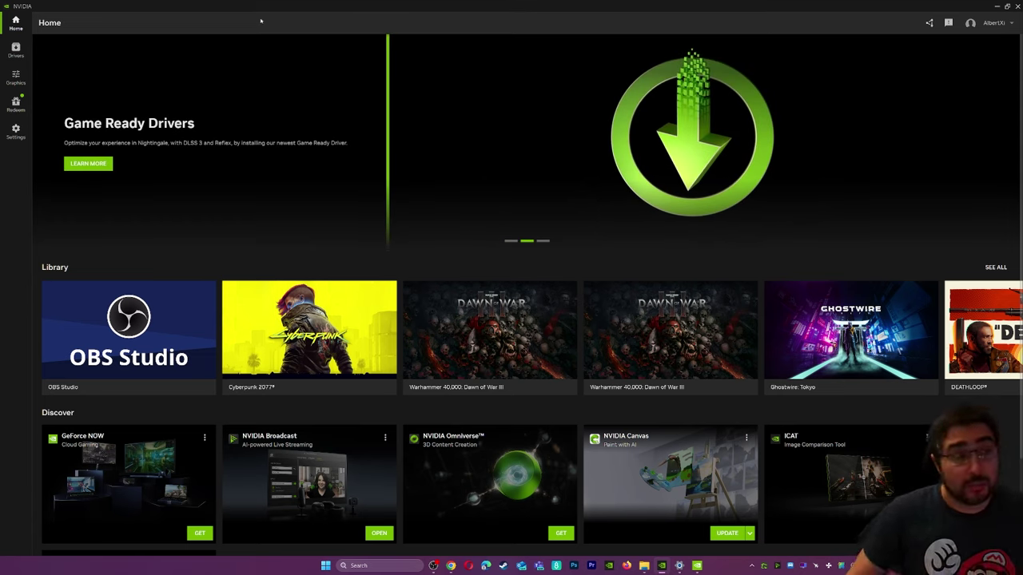
# Step: View the Drivers and Graphics pages once more and return to the Home page
pyautogui.click(15, 49)
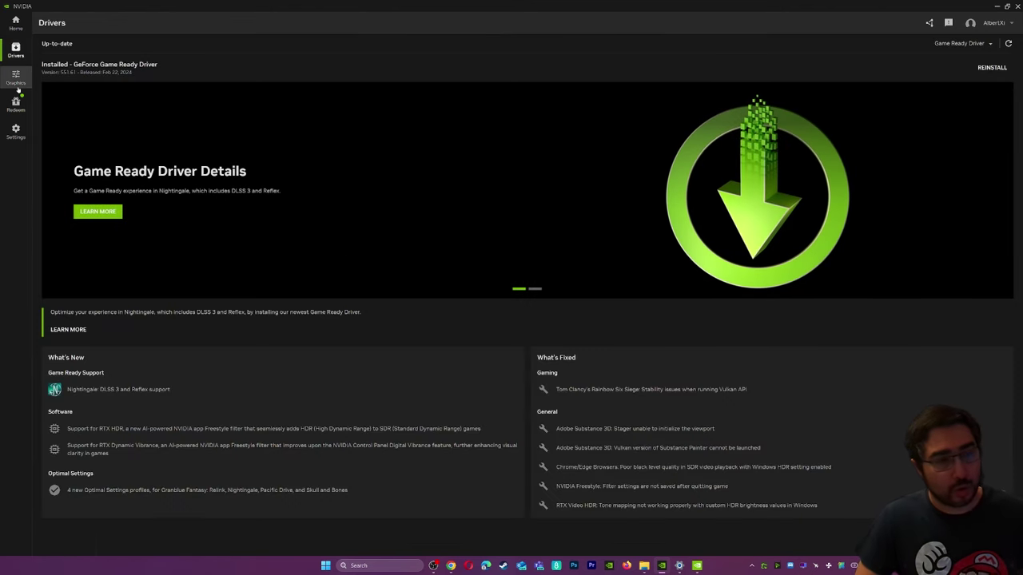
pyautogui.click(16, 80)
pyautogui.click(15, 24)
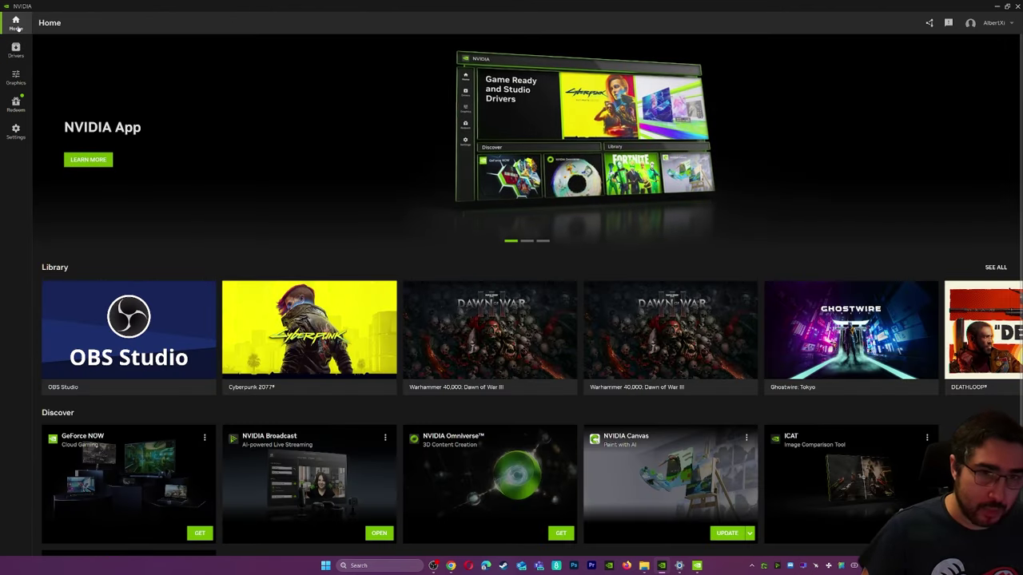